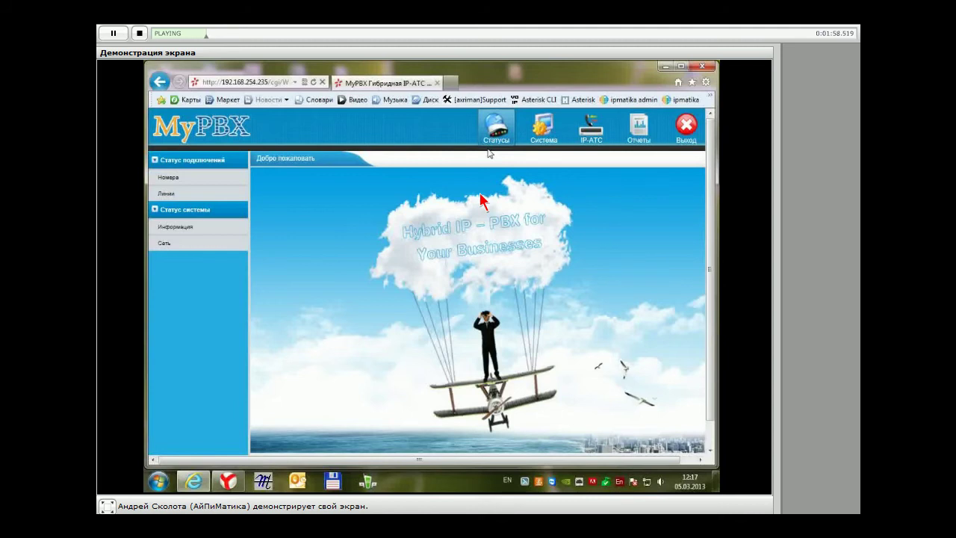
Step: Review the connection status of the extension numbers (Номера) and of the trunk lines (Линии)
{"action": "left_click", "coordinate": [180, 182]}
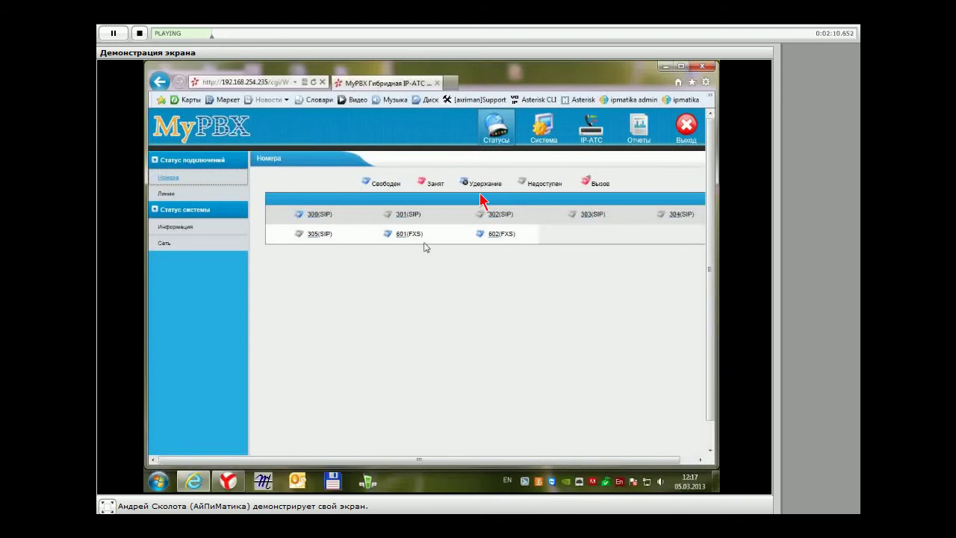
{"action": "left_click", "coordinate": [180, 194]}
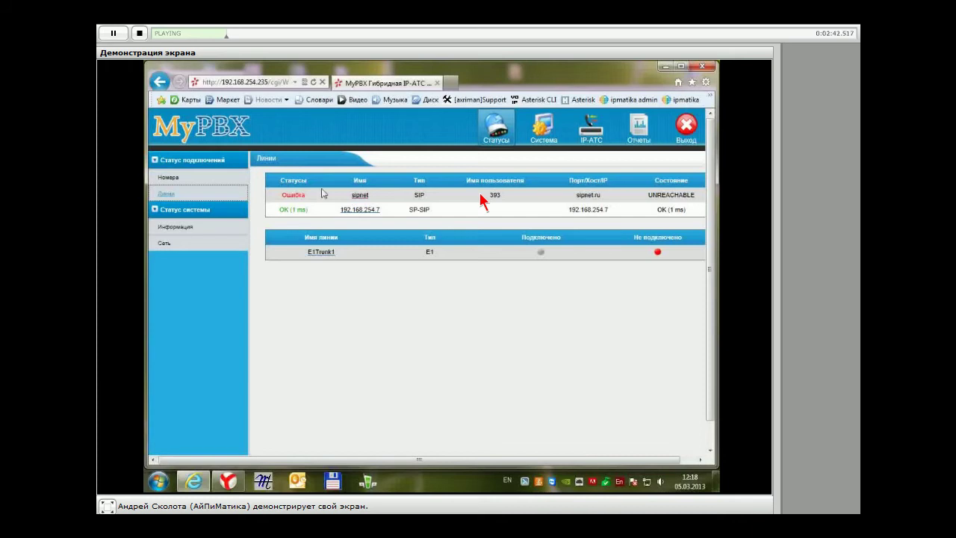
Step: Check the build and firmware version on the system information page (Информация)
{"action": "left_click", "coordinate": [186, 226]}
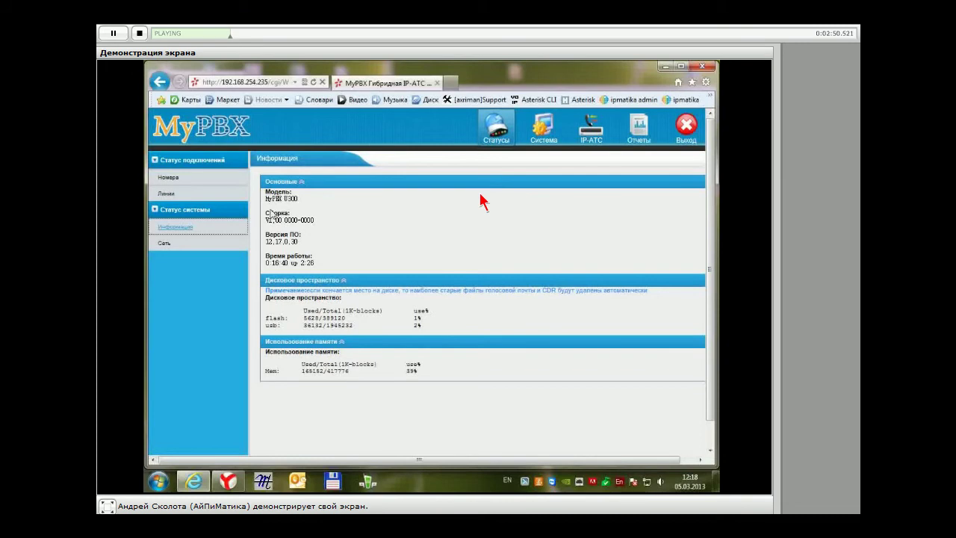
{"action": "left_click_drag", "start_coordinate": [265, 192], "coordinate": [315, 221]}
{"action": "left_click", "coordinate": [341, 227]}
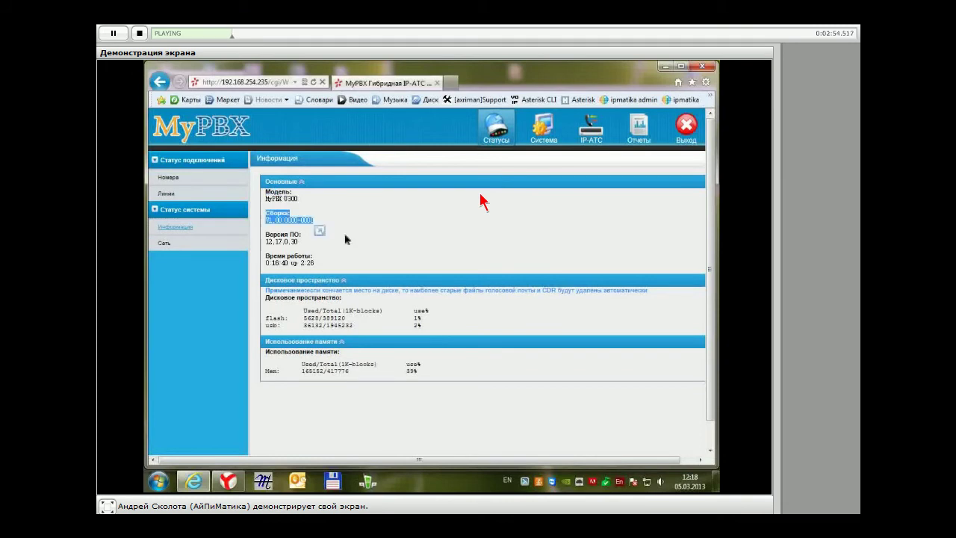
{"action": "left_click", "coordinate": [261, 240]}
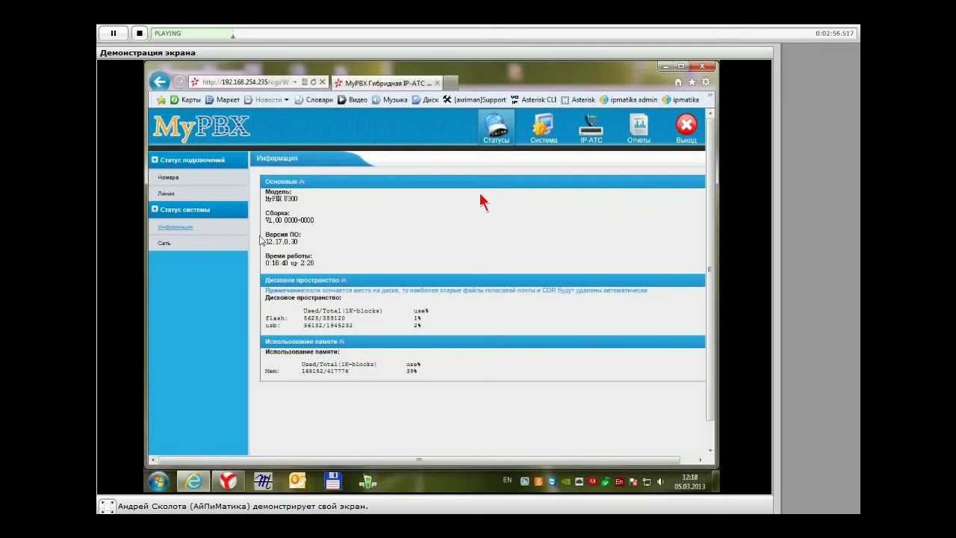
{"action": "left_click_drag", "start_coordinate": [263, 235], "coordinate": [301, 235]}
{"action": "left_click", "coordinate": [289, 257]}
Step: Examine the LAN details on the network status page (Сеть)
{"action": "left_click", "coordinate": [164, 245]}
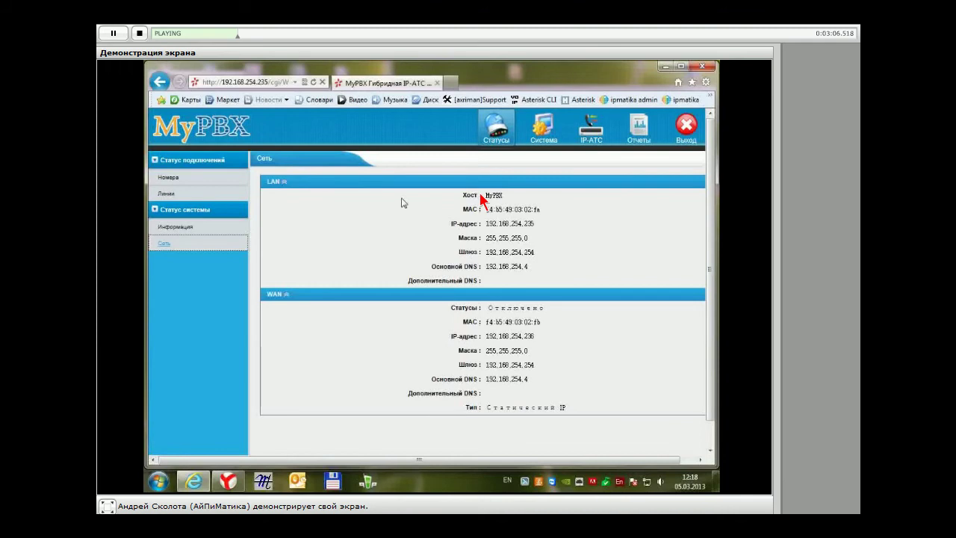
{"action": "left_click_drag", "start_coordinate": [402, 202], "coordinate": [569, 271]}
{"action": "left_click", "coordinate": [553, 211]}
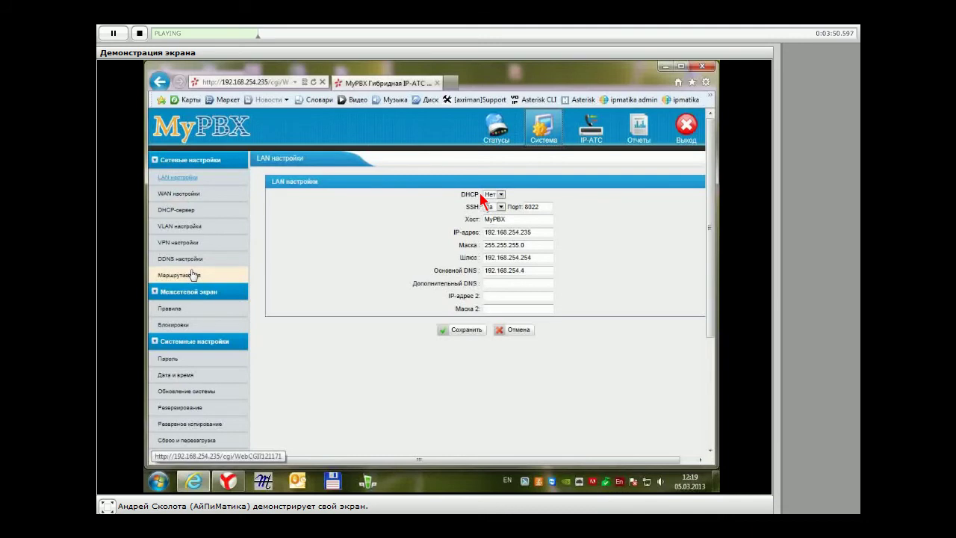
Step: Open the redundancy page (Резервирование) in the system settings and read its notes and parameters
{"action": "scroll", "coordinate": [193, 275], "scroll_direction": "down", "scroll_amount": 1}
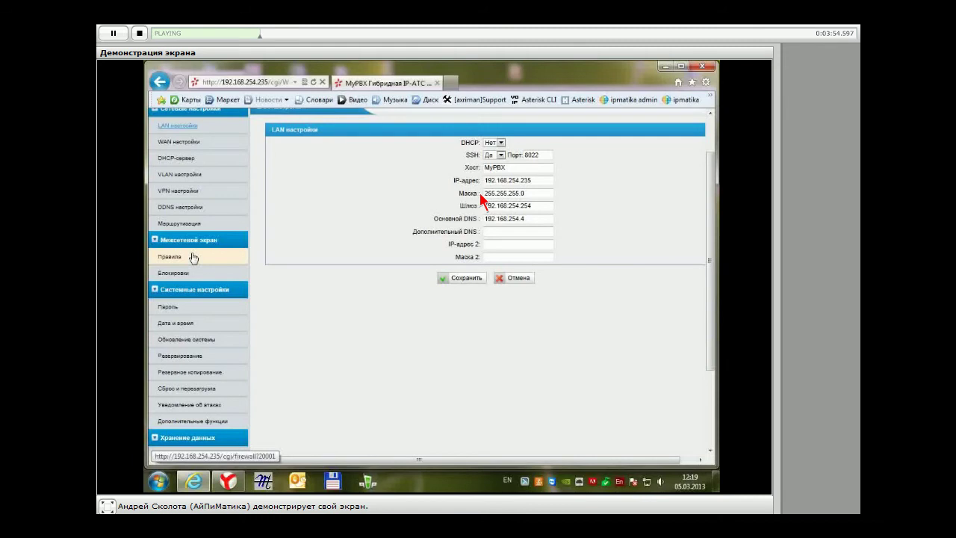
{"action": "scroll", "coordinate": [193, 257], "scroll_direction": "down", "scroll_amount": 1}
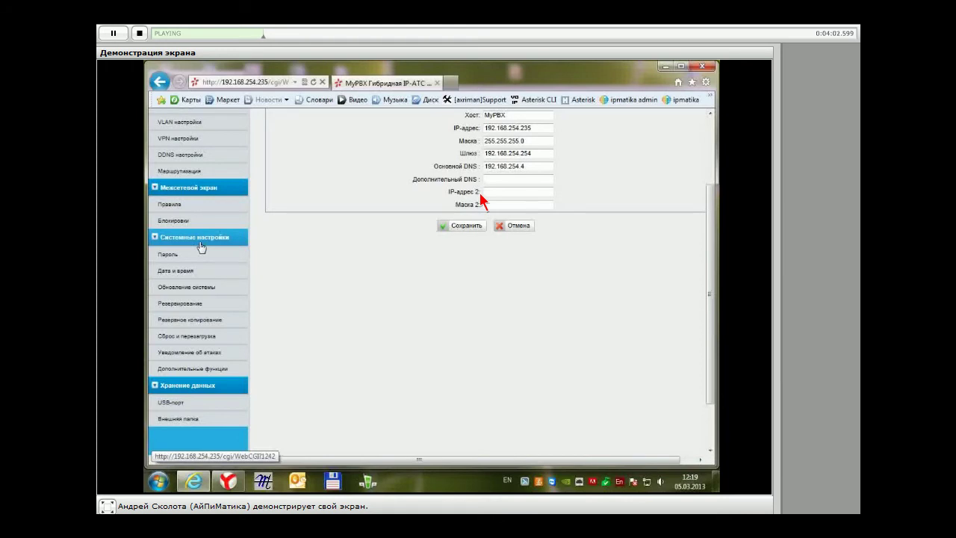
{"action": "left_click", "coordinate": [180, 303]}
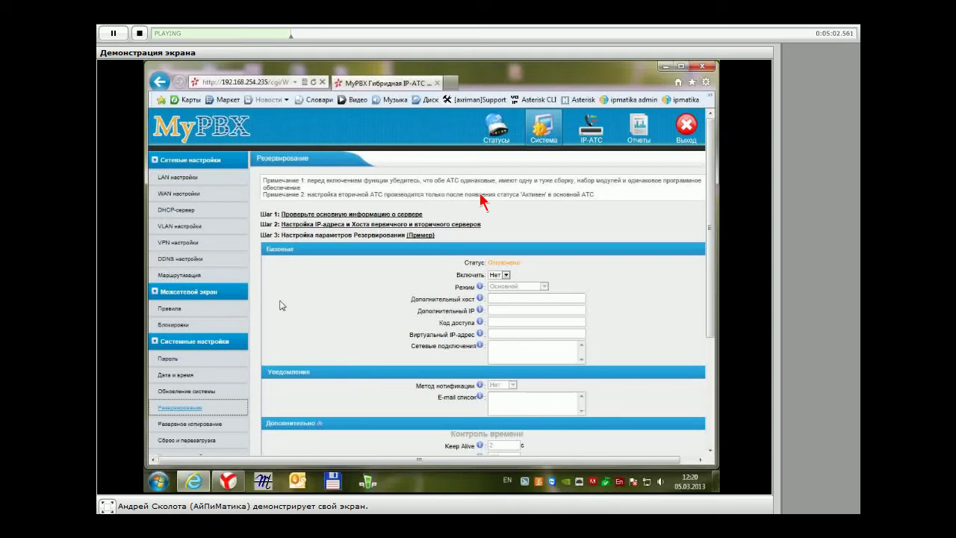
{"action": "scroll", "coordinate": [480, 194], "scroll_direction": "down", "scroll_amount": 1}
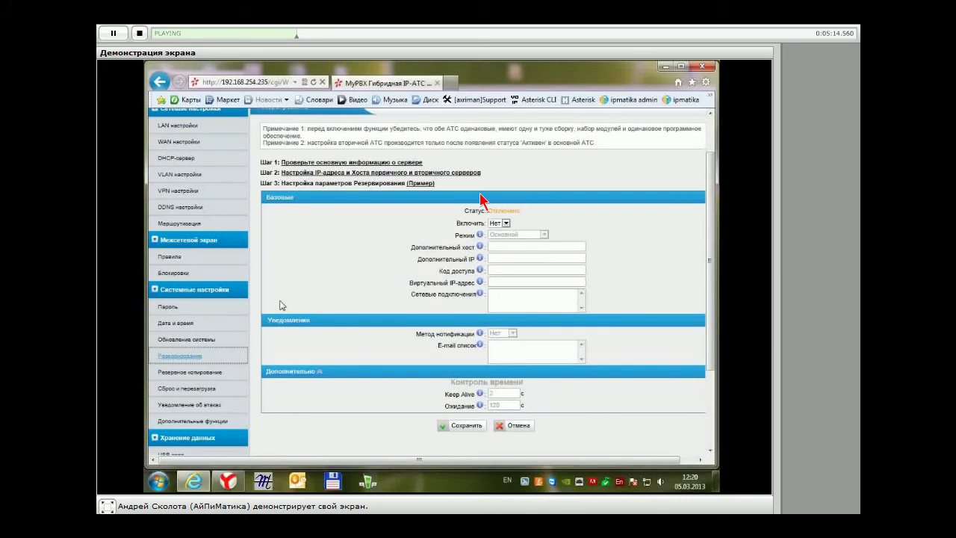
{"action": "scroll", "coordinate": [481, 199], "scroll_direction": "up", "scroll_amount": 2}
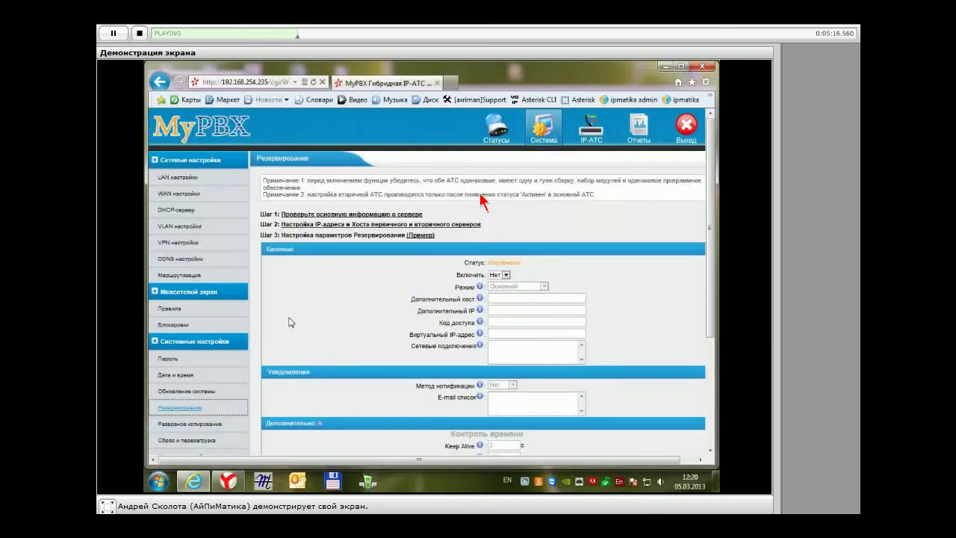
{"action": "scroll", "coordinate": [481, 199], "scroll_direction": "down", "scroll_amount": 2}
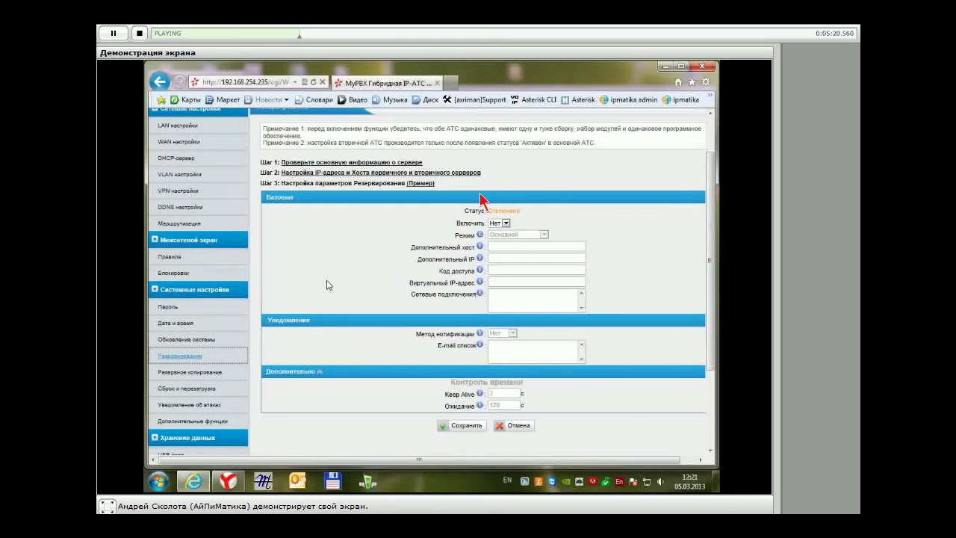
{"action": "scroll", "coordinate": [326, 285], "scroll_direction": "up", "scroll_amount": 2}
Step: Check the model, firmware version and physical lines through the Step 1 server information link, and return to the redundancy page
{"action": "right_click", "coordinate": [400, 217]}
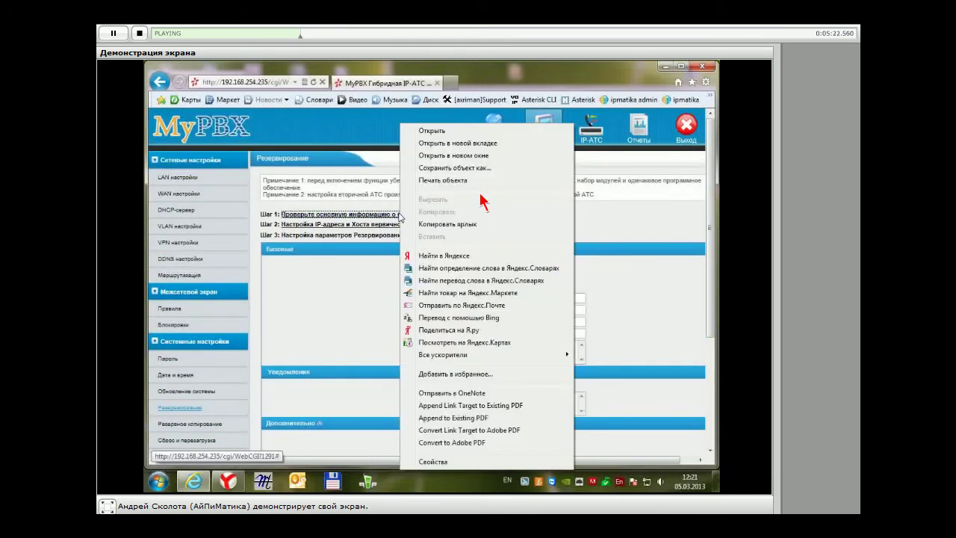
{"action": "left_click", "coordinate": [330, 306]}
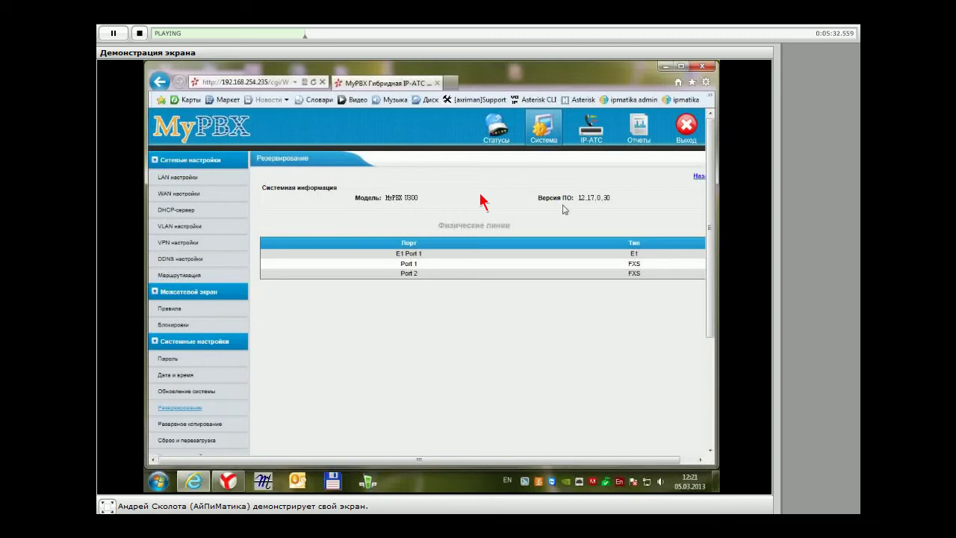
{"action": "scroll", "coordinate": [545, 200], "scroll_direction": "right", "scroll_amount": 1}
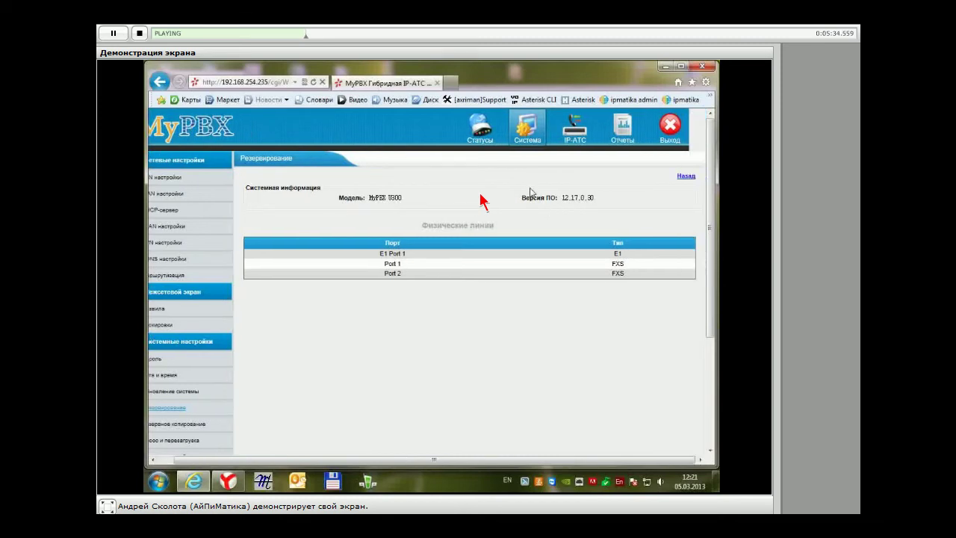
{"action": "double_click", "coordinate": [577, 197]}
{"action": "left_click", "coordinate": [513, 385]}
{"action": "left_click_drag", "start_coordinate": [384, 256], "coordinate": [396, 283]}
{"action": "left_click", "coordinate": [560, 349]}
{"action": "left_click_drag", "start_coordinate": [411, 460], "coordinate": [396, 461]}
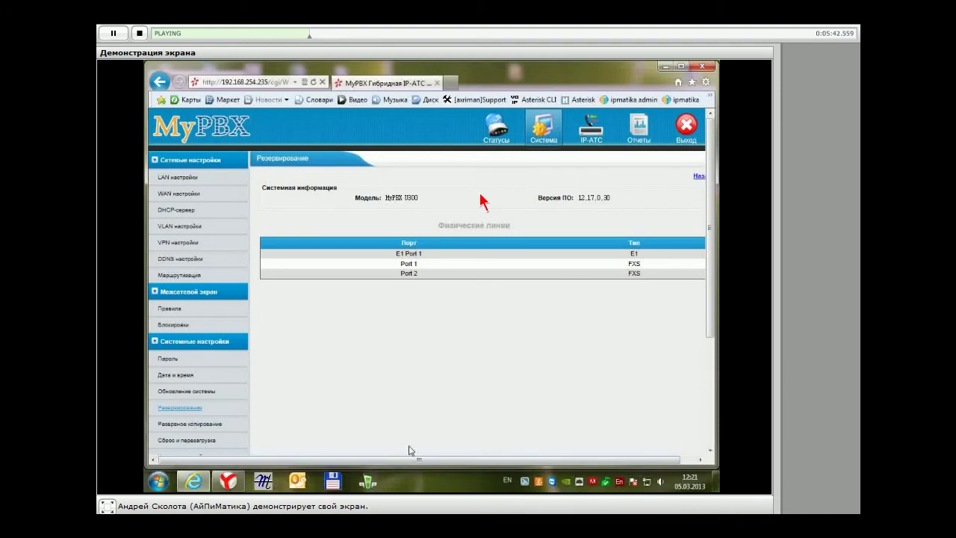
{"action": "left_click", "coordinate": [700, 176]}
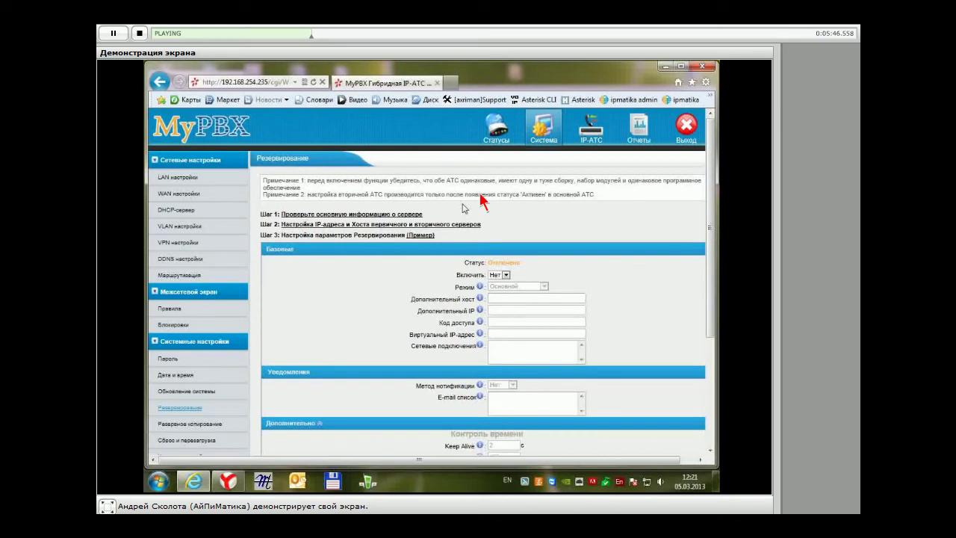
Step: Examine the Step 2 example of IP address and host settings for the primary and secondary servers, and return to the redundancy page
{"action": "left_click", "coordinate": [448, 224]}
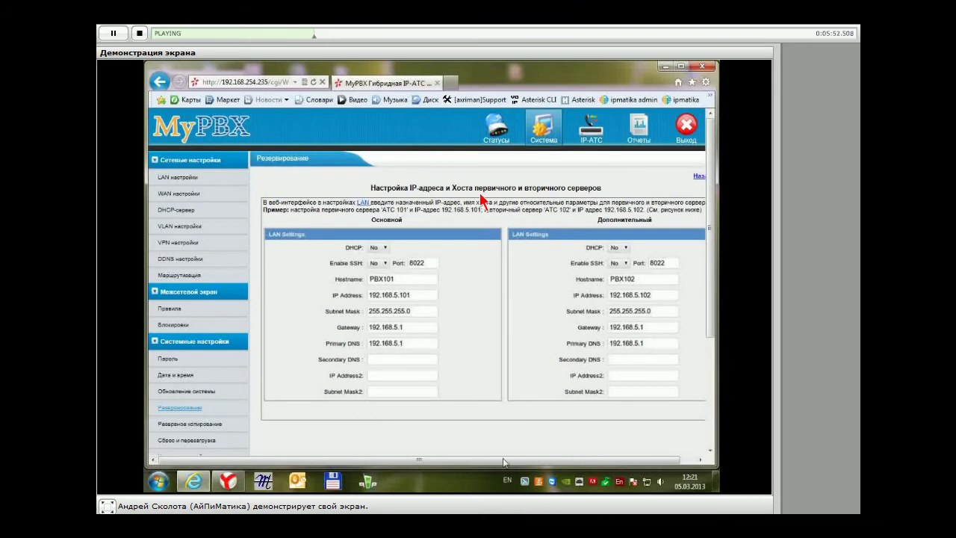
{"action": "left_click_drag", "start_coordinate": [504, 463], "coordinate": [594, 467]}
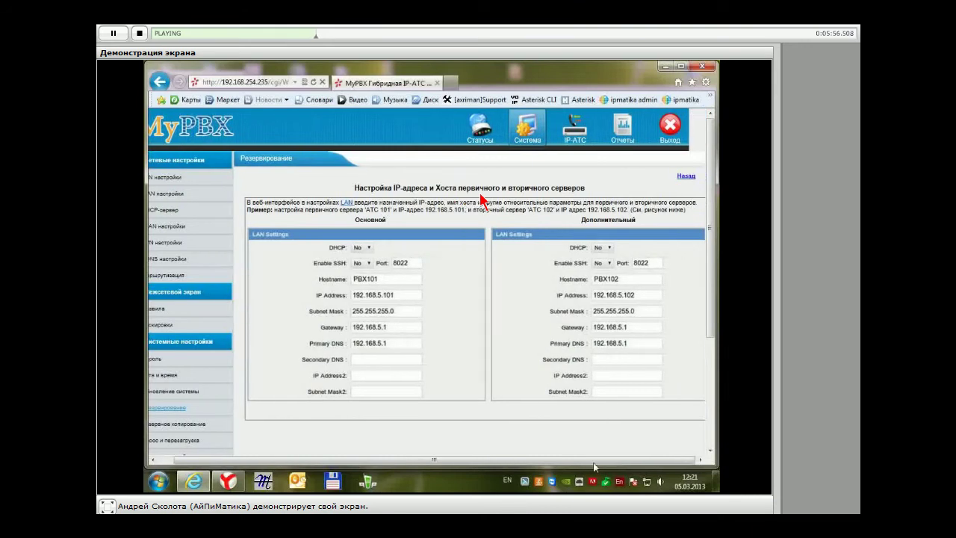
{"action": "left_click", "coordinate": [685, 176]}
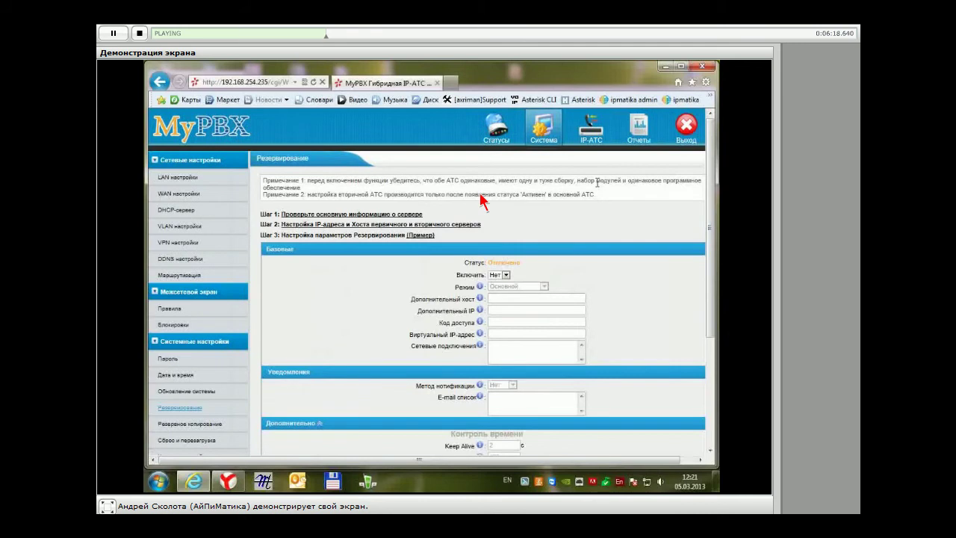
Step: Examine the Step 3 example of redundancy parameters for the primary and secondary servers, and return to the redundancy settings
{"action": "scroll", "coordinate": [482, 200], "scroll_direction": "down", "scroll_amount": 2}
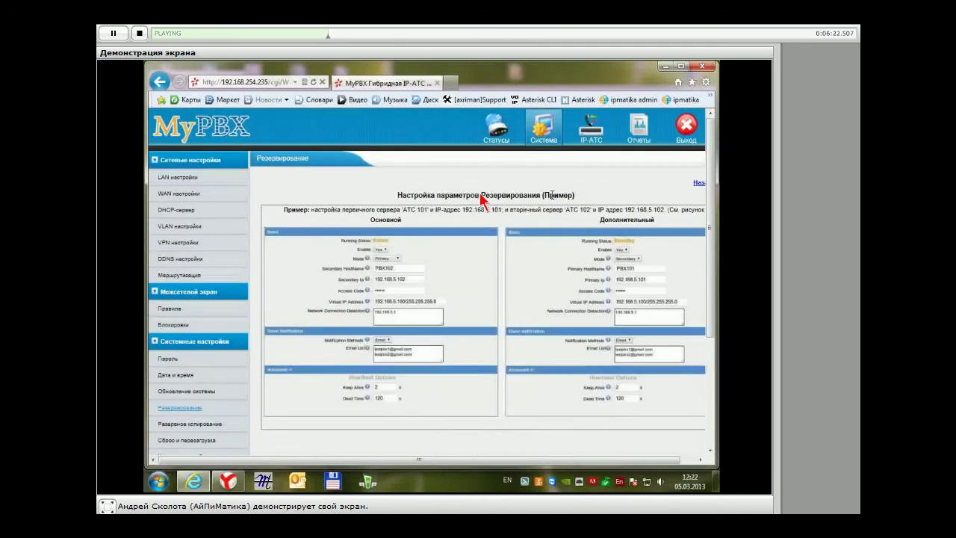
{"action": "left_click_drag", "start_coordinate": [508, 460], "coordinate": [525, 461]}
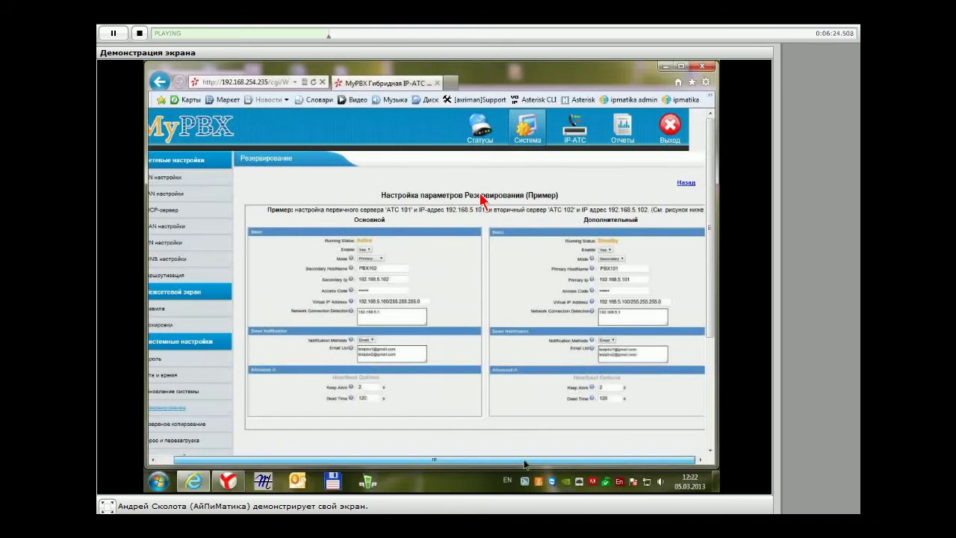
{"action": "key", "text": "BackSpace"}
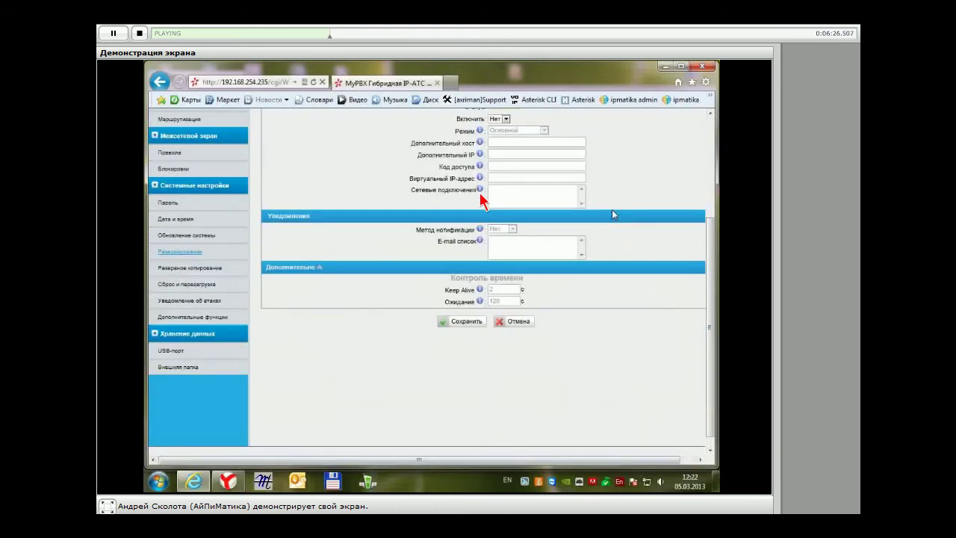
{"action": "scroll", "coordinate": [612, 211], "scroll_direction": "up", "scroll_amount": 3}
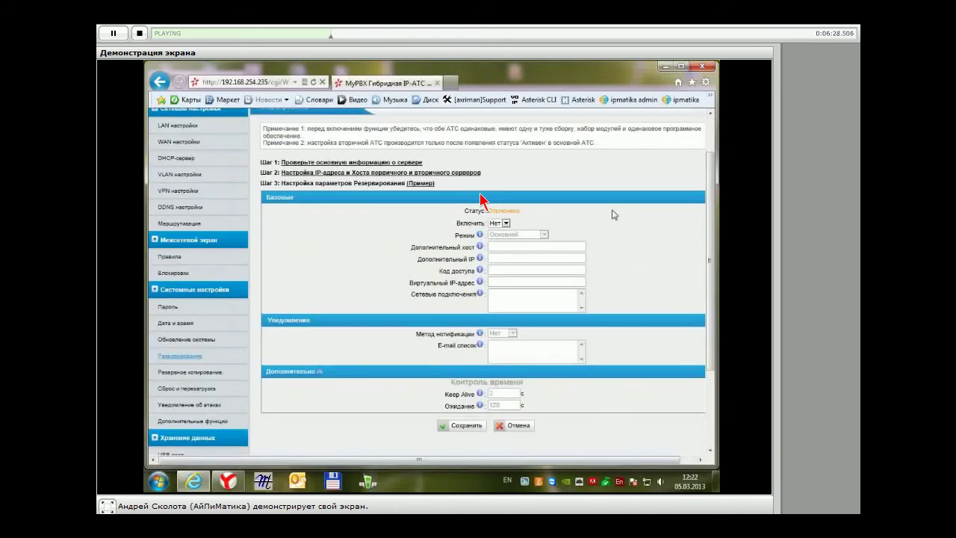
Step: Enable redundancy by setting Включить to Да, and keep the mode at Основной
{"action": "double_click", "coordinate": [478, 209]}
{"action": "left_click", "coordinate": [521, 222]}
{"action": "left_click", "coordinate": [504, 224]}
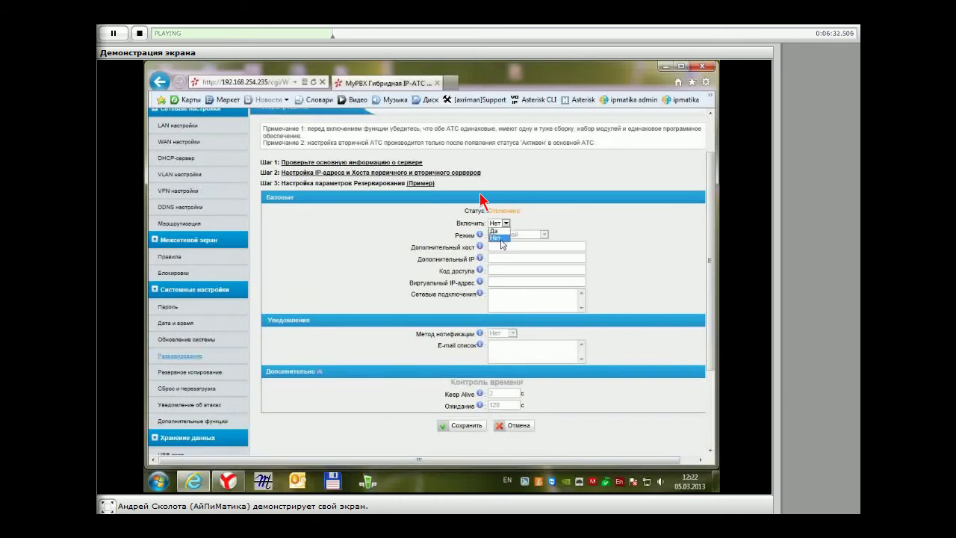
{"action": "left_click", "coordinate": [500, 232]}
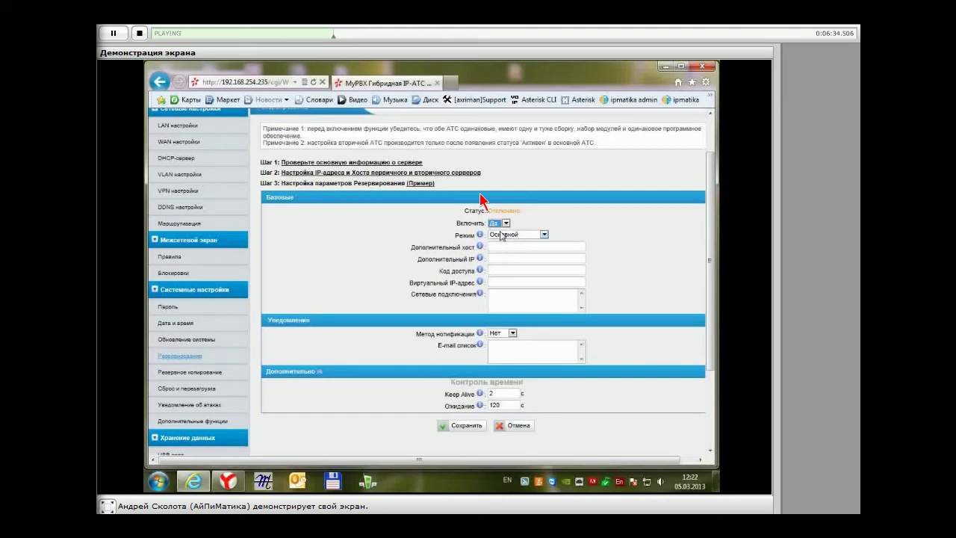
{"action": "left_click", "coordinate": [493, 285]}
{"action": "left_click", "coordinate": [518, 234]}
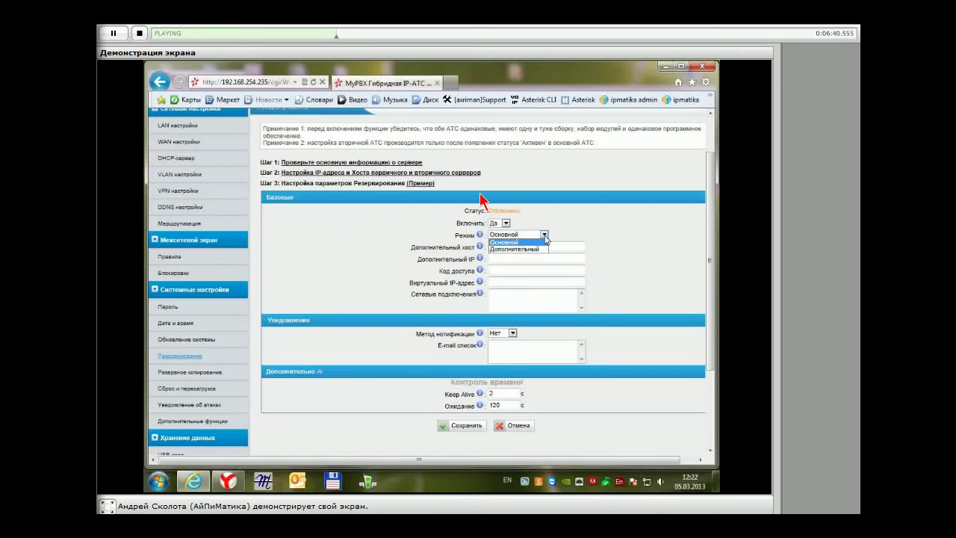
{"action": "key", "text": "Escape"}
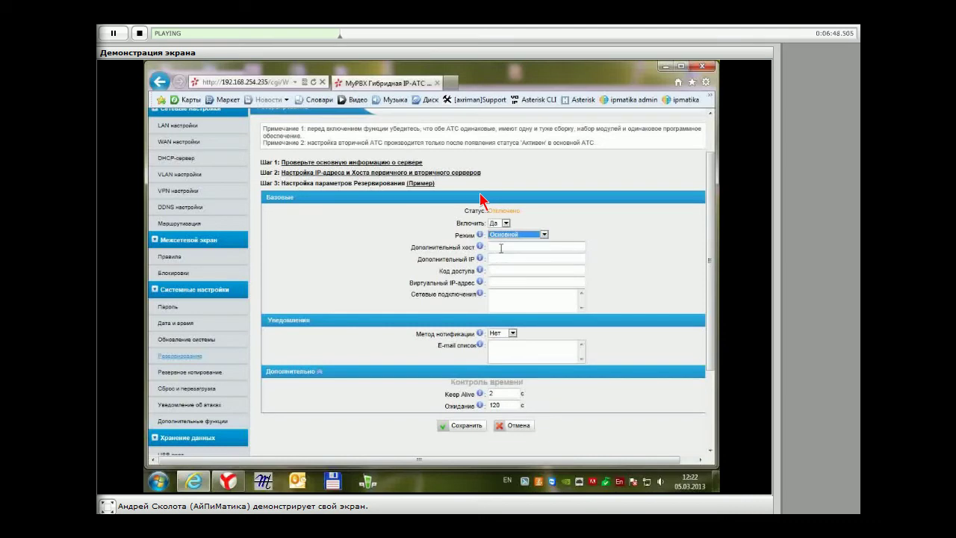
Step: Go through the secondary host, secondary IP, access code, virtual IP, e-mail notification and Keep Alive/Ожидание timing fields without filling them in
{"action": "left_click", "coordinate": [499, 249]}
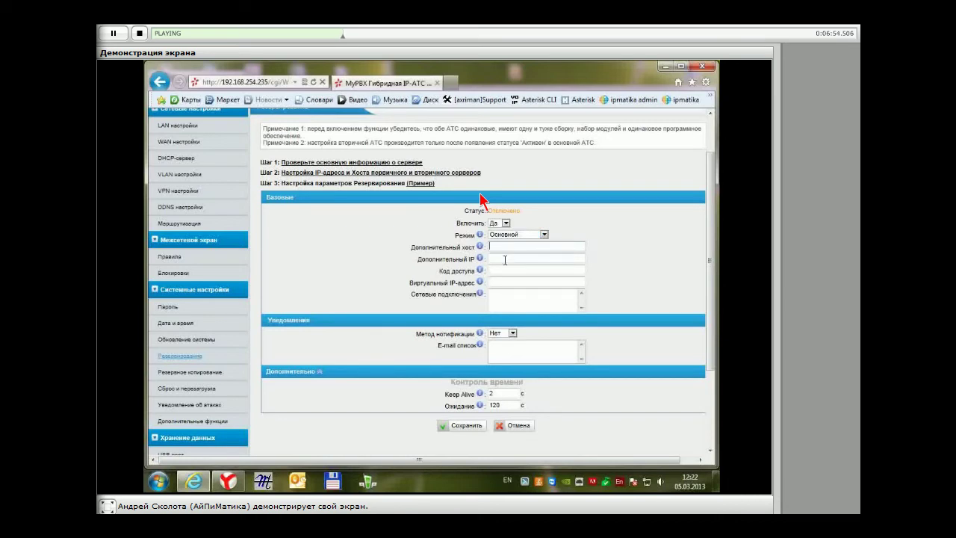
{"action": "left_click", "coordinate": [505, 260]}
{"action": "key", "text": "Tab"}
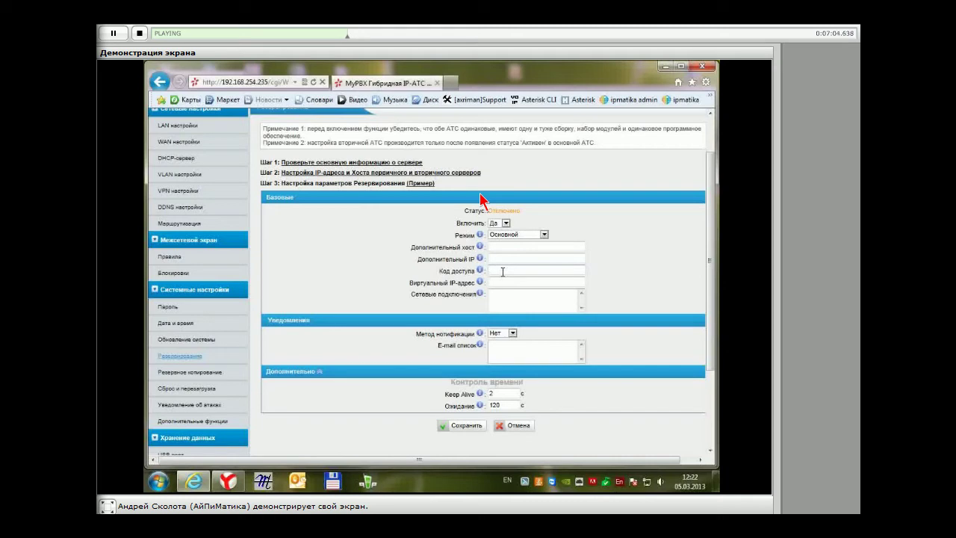
{"action": "mouse_move", "coordinate": [480, 281]}
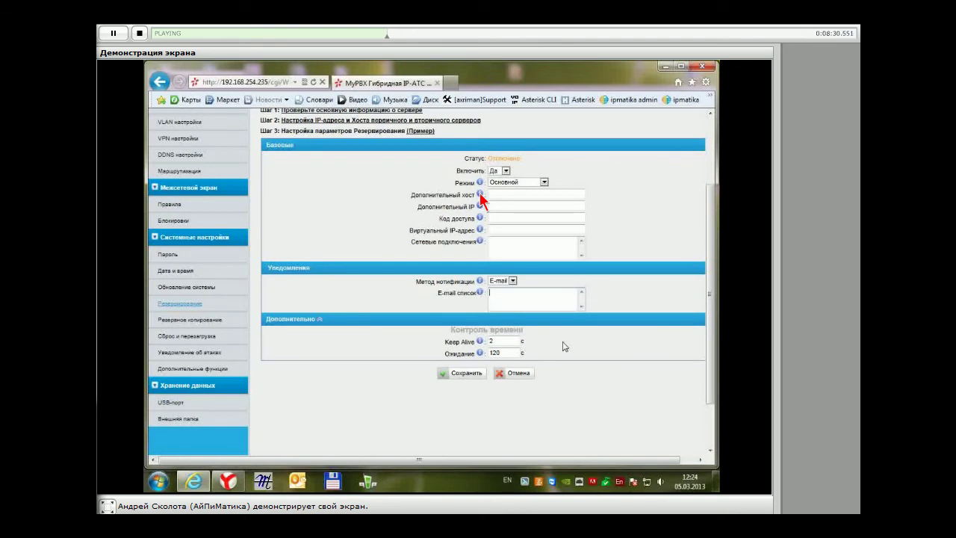
{"action": "key", "text": "Tab"}
{"action": "key", "text": "Tab"}
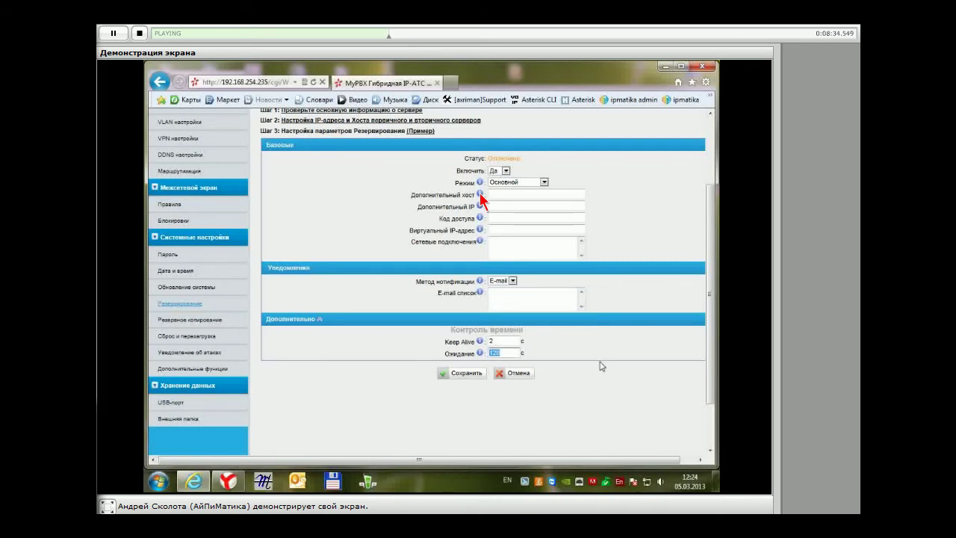
{"action": "key", "text": "Tab"}
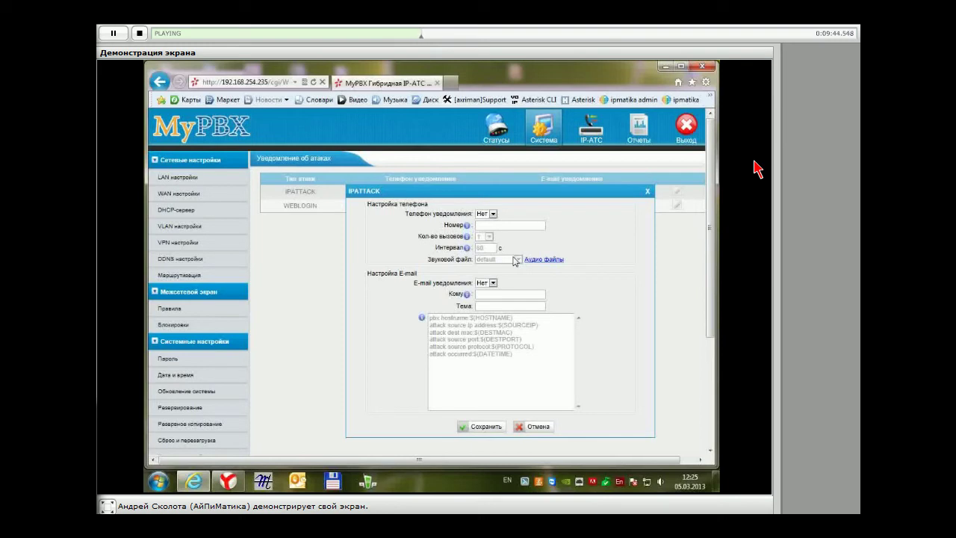
Step: Examine the phone and e-mail notification settings for the IPATTACK attack type
{"action": "scroll", "coordinate": [580, 289], "scroll_direction": "down", "scroll_amount": 1}
{"action": "scroll", "coordinate": [580, 289], "scroll_direction": "up", "scroll_amount": 1}
{"action": "scroll", "coordinate": [598, 266], "scroll_direction": "down", "scroll_amount": 1}
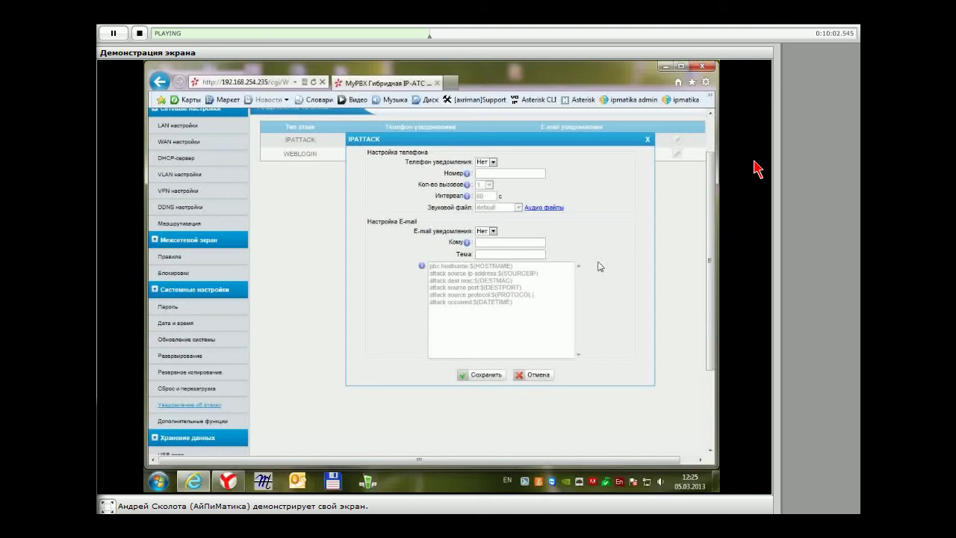
Step: Enable phone notification for IPATTACK with Да, keep the call count at 1, and open the sound file choices
{"action": "left_click", "coordinate": [487, 162]}
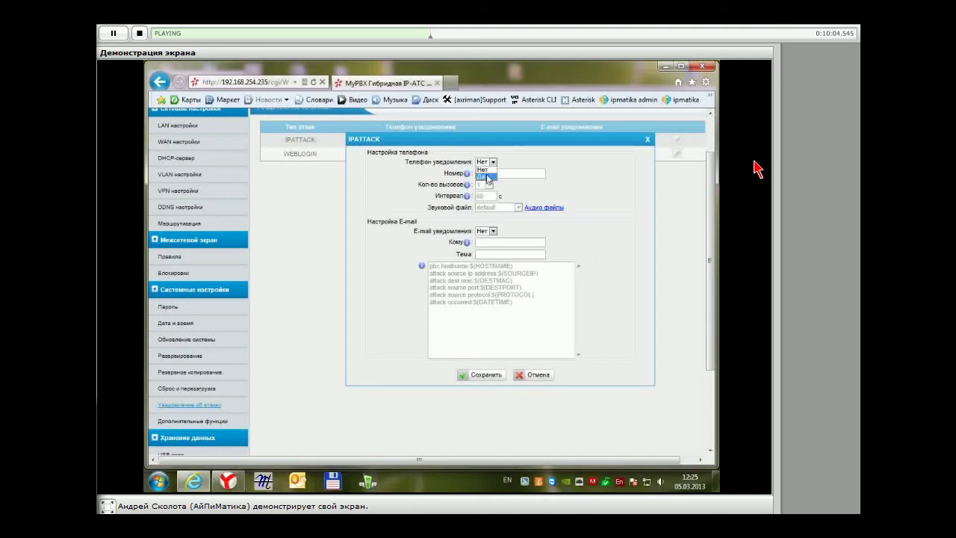
{"action": "left_click", "coordinate": [487, 177]}
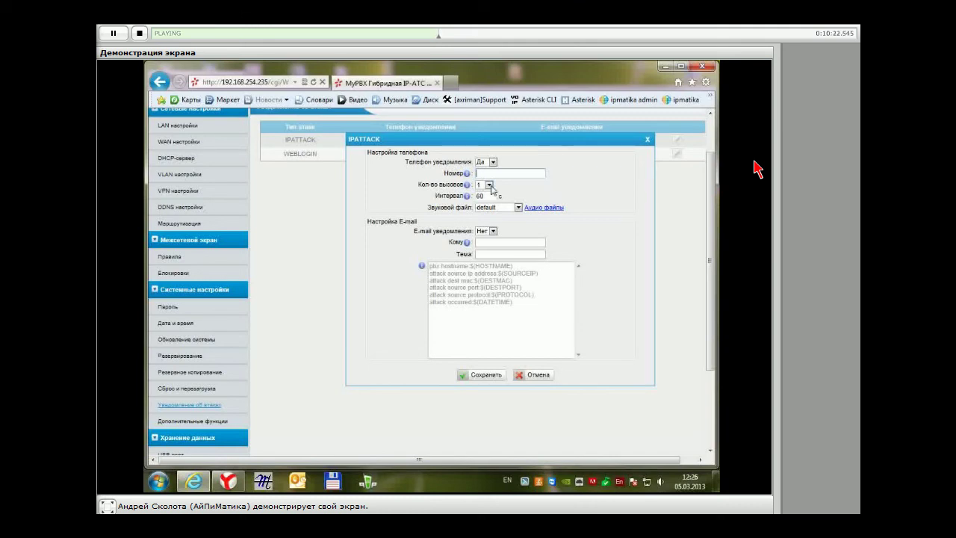
{"action": "left_click", "coordinate": [489, 186]}
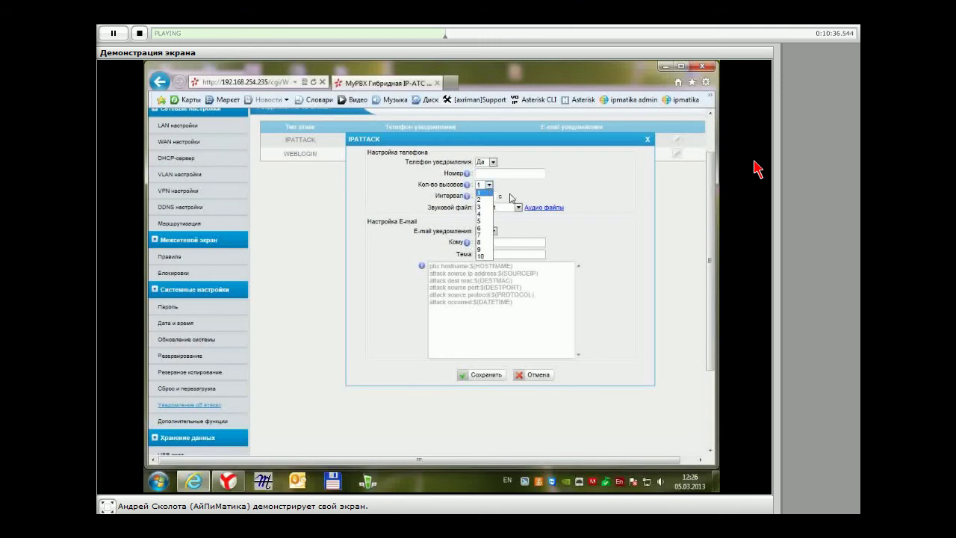
{"action": "left_click", "coordinate": [450, 201]}
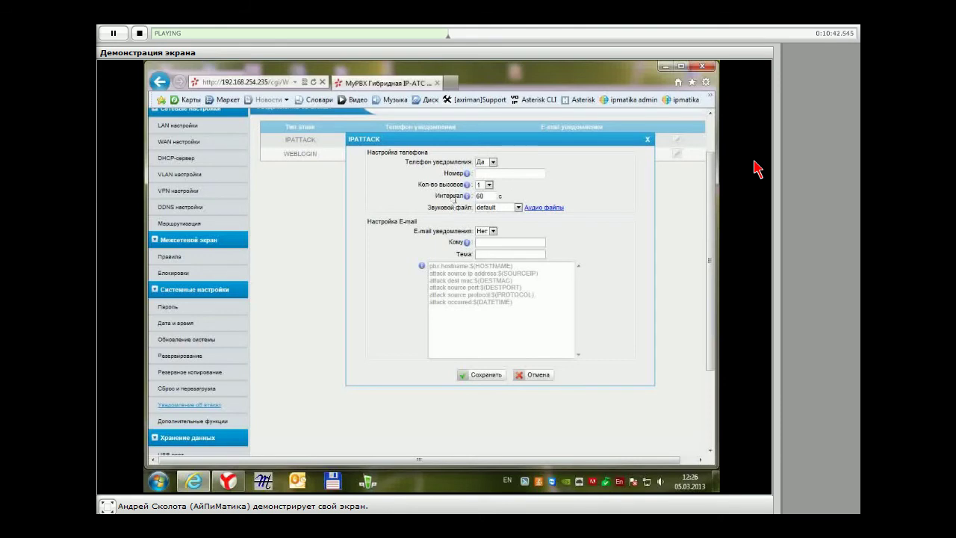
{"action": "left_click", "coordinate": [489, 185]}
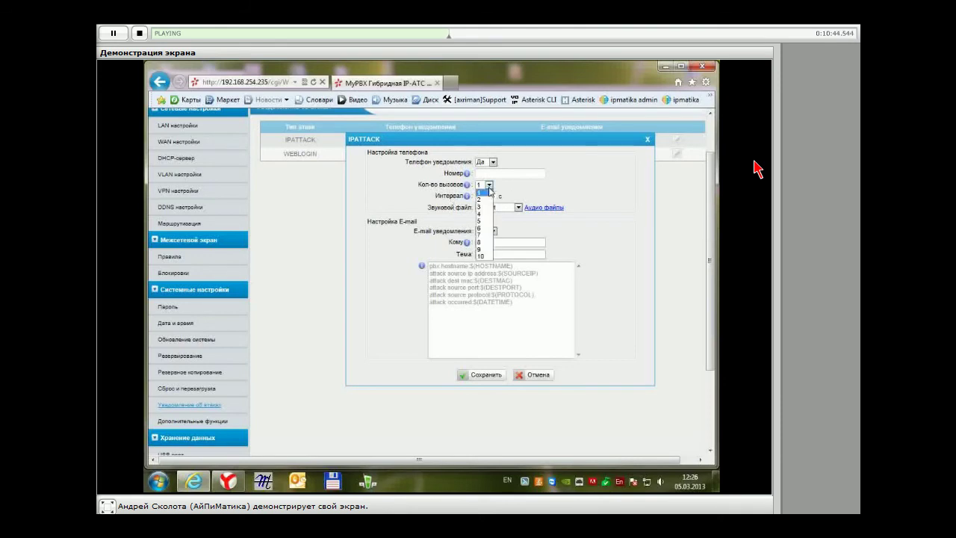
{"action": "left_click", "coordinate": [490, 193]}
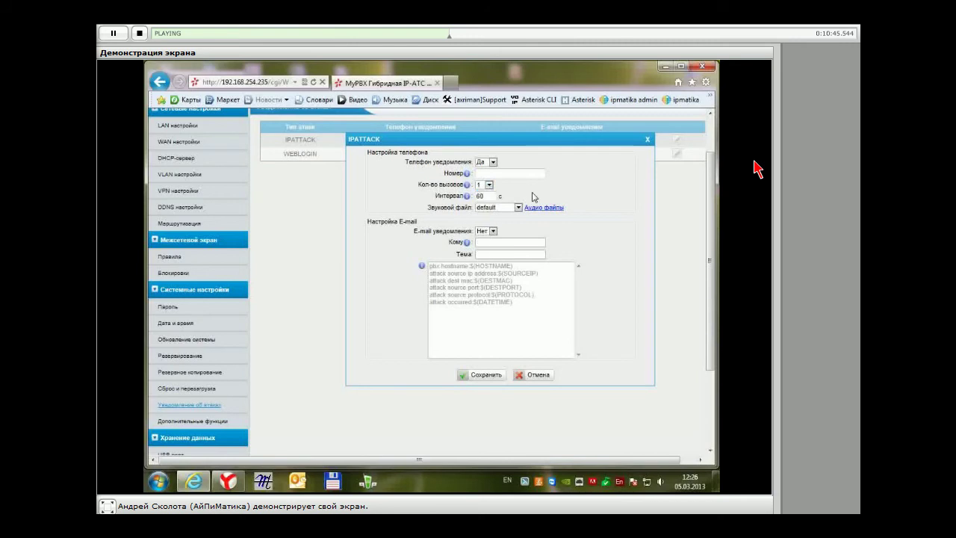
{"action": "left_click", "coordinate": [518, 208]}
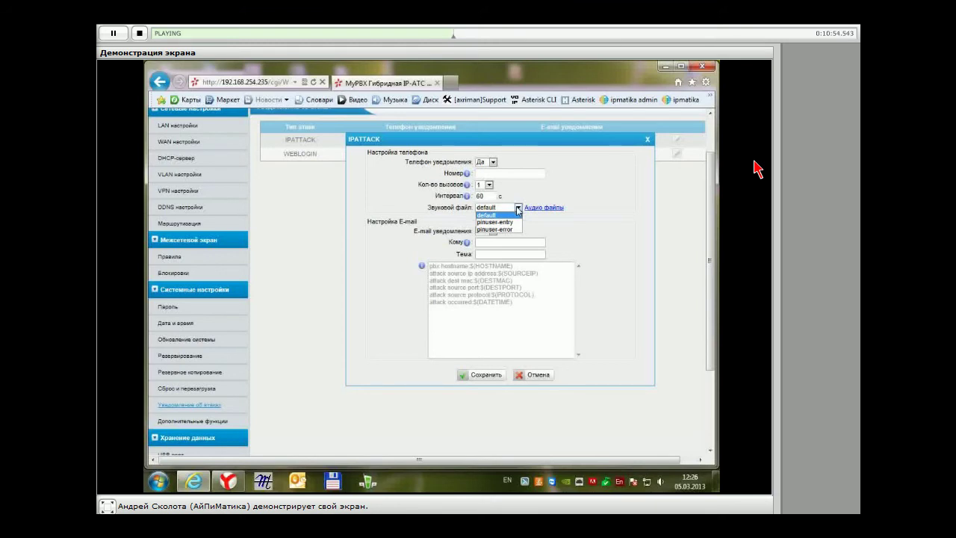
Step: Enable e-mail notification for IPATTACK by setting E-mail уведомления to Да
{"action": "scroll", "coordinate": [557, 234], "scroll_direction": "down", "scroll_amount": 1}
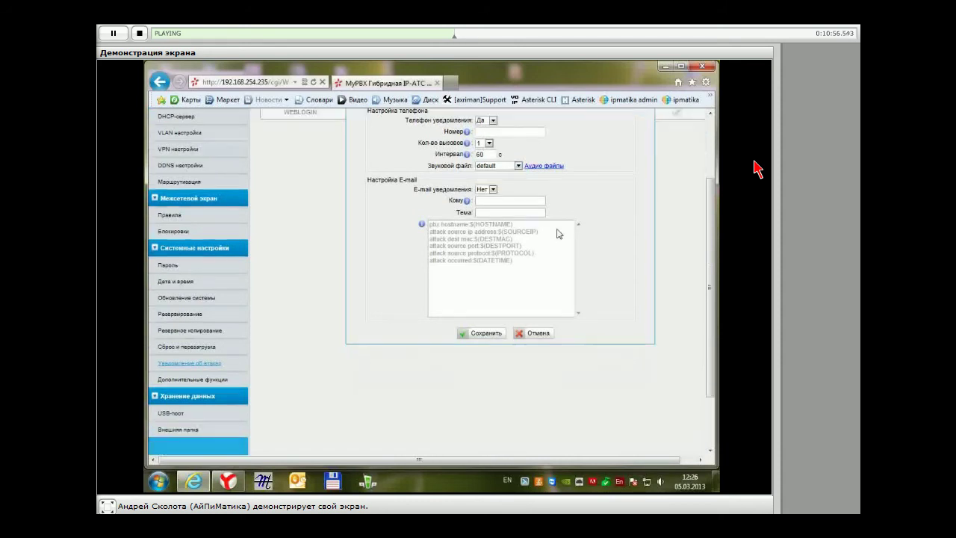
{"action": "left_click", "coordinate": [492, 180]}
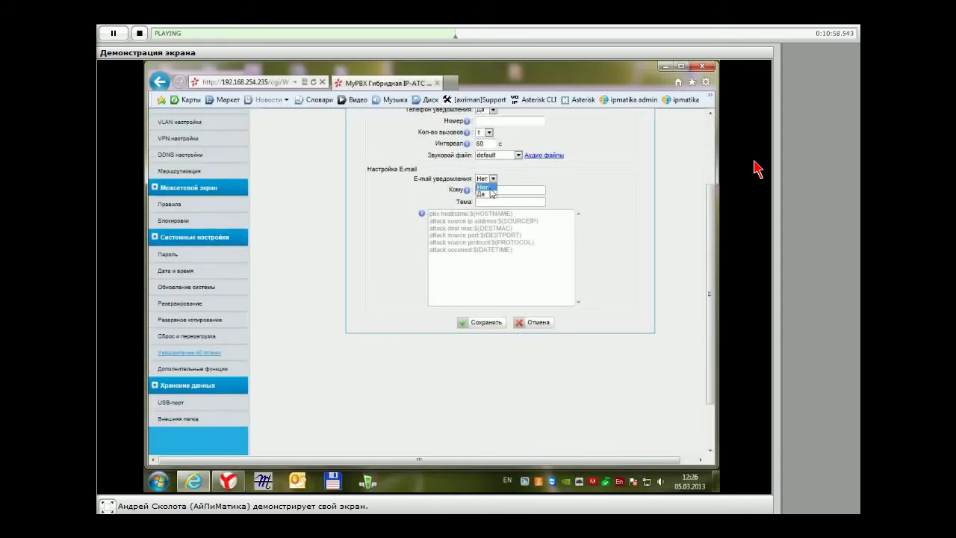
{"action": "left_click", "coordinate": [485, 189]}
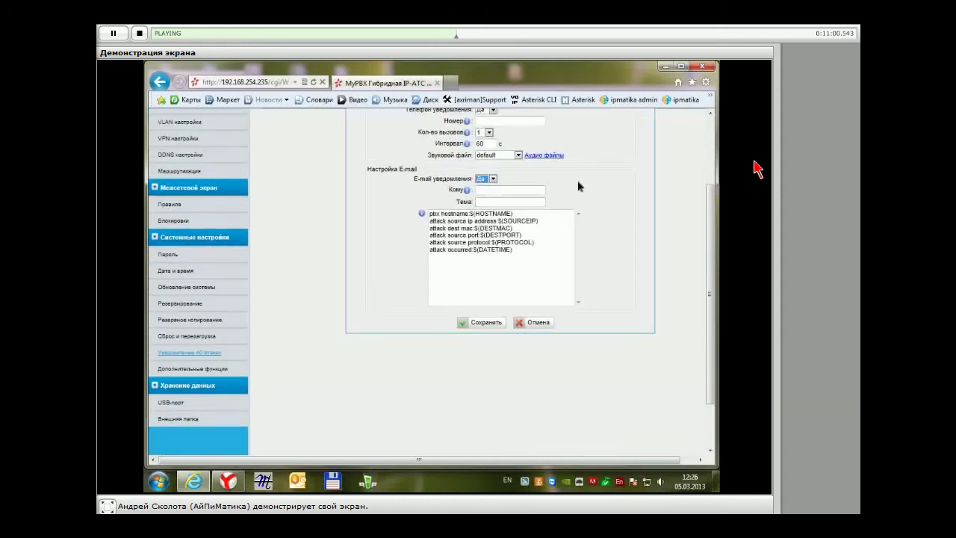
{"action": "left_click", "coordinate": [575, 184]}
Step: Examine the e-mail recipient field, the message template text and the help describing its variables
{"action": "left_click", "coordinate": [505, 189]}
{"action": "left_click", "coordinate": [514, 250]}
{"action": "left_click_drag", "start_coordinate": [514, 249], "coordinate": [423, 214]}
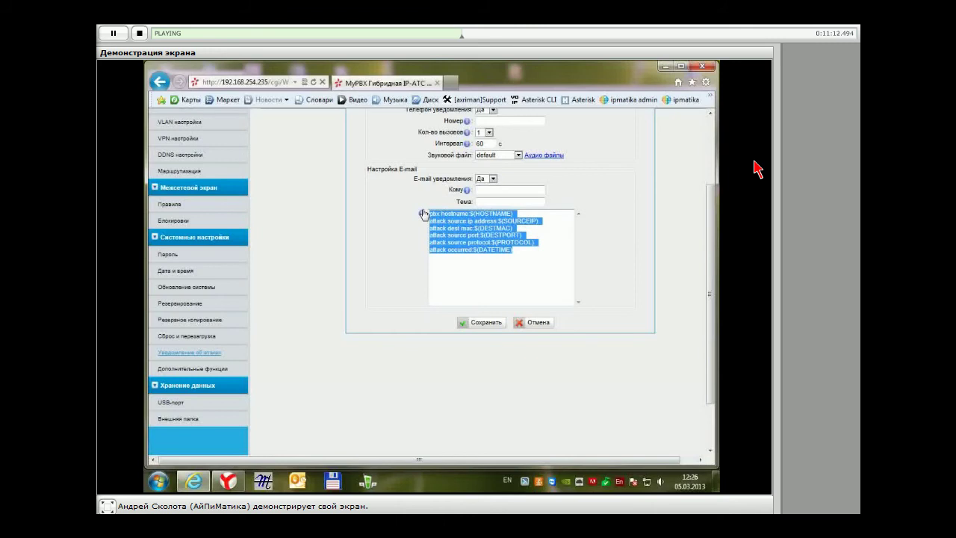
{"action": "left_click", "coordinate": [465, 283]}
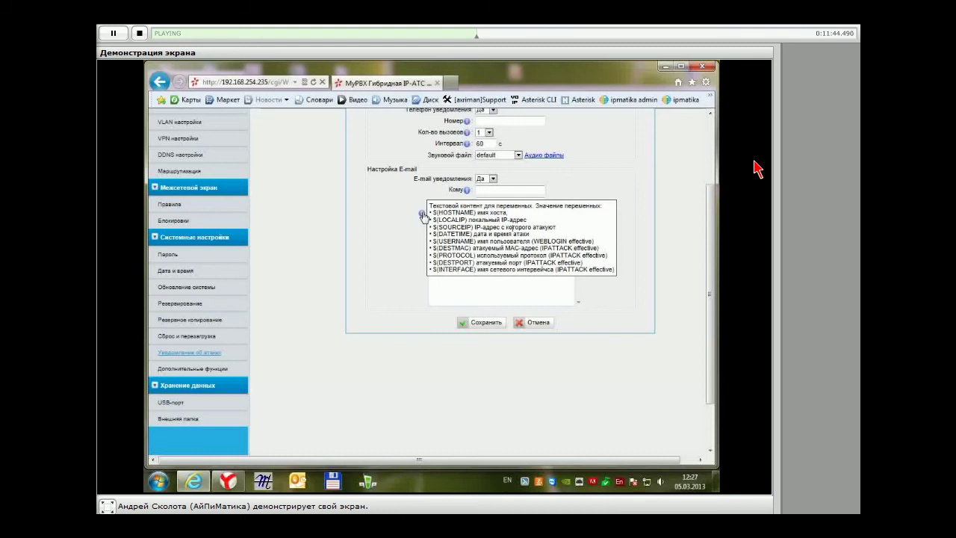
{"action": "scroll", "coordinate": [423, 216], "scroll_direction": "up", "scroll_amount": 3}
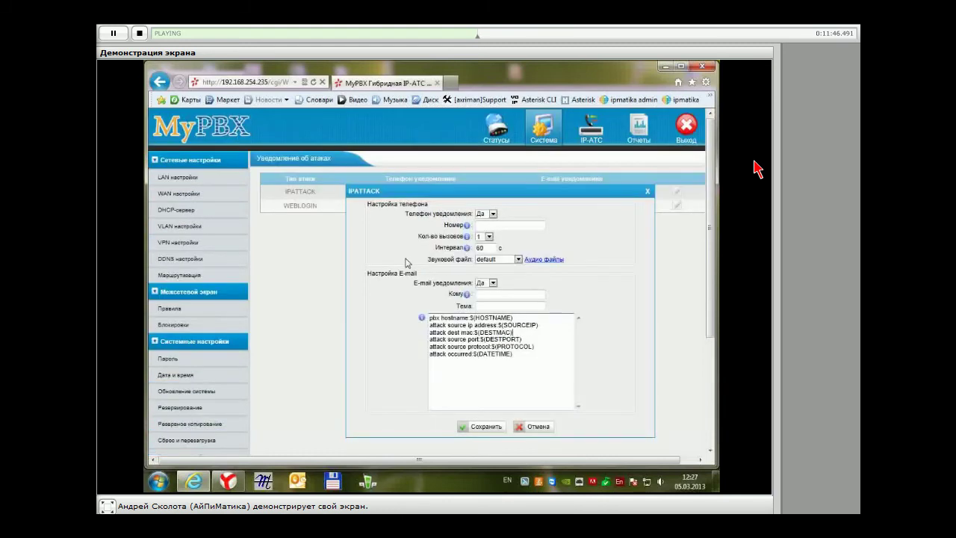
Step: Examine the automatic call recording feature on the Дополнительные функции page
{"action": "scroll", "coordinate": [407, 263], "scroll_direction": "down", "scroll_amount": 1}
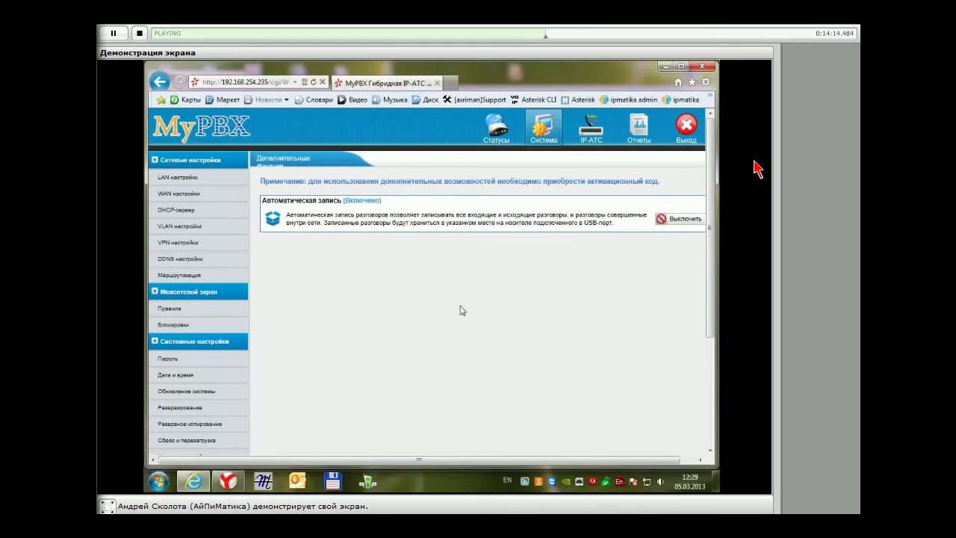
{"action": "scroll", "coordinate": [679, 335], "scroll_direction": "right", "scroll_amount": 1}
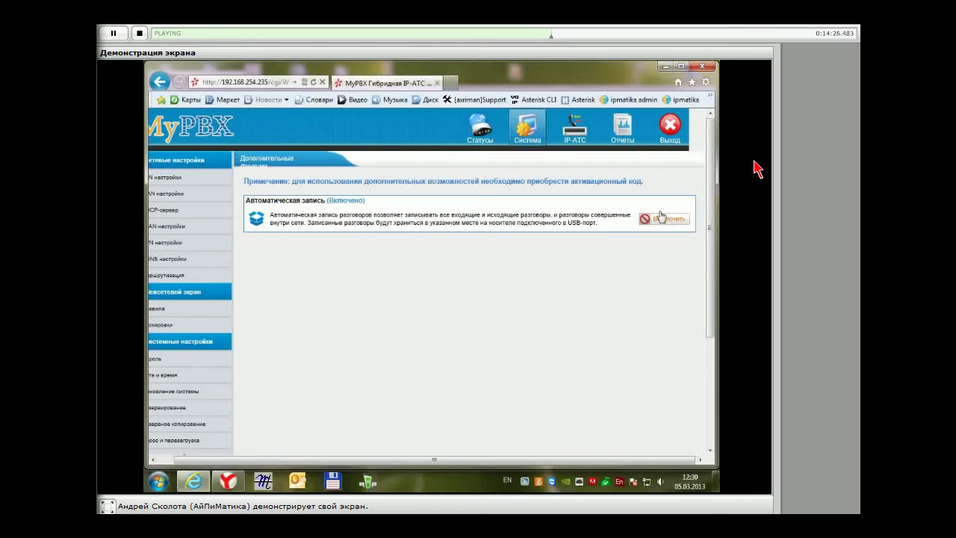
{"action": "left_click_drag", "start_coordinate": [417, 460], "coordinate": [402, 461]}
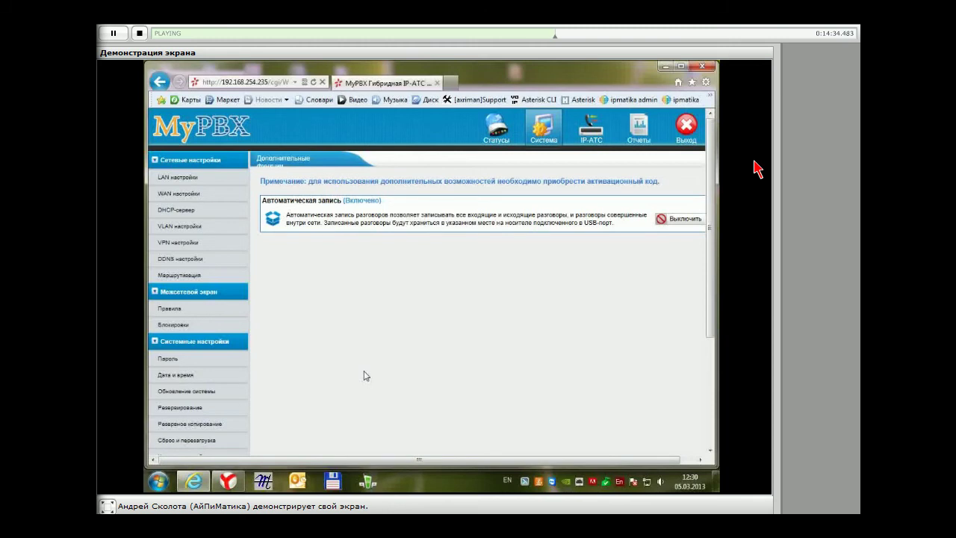
{"action": "scroll", "coordinate": [360, 369], "scroll_direction": "down", "scroll_amount": 1}
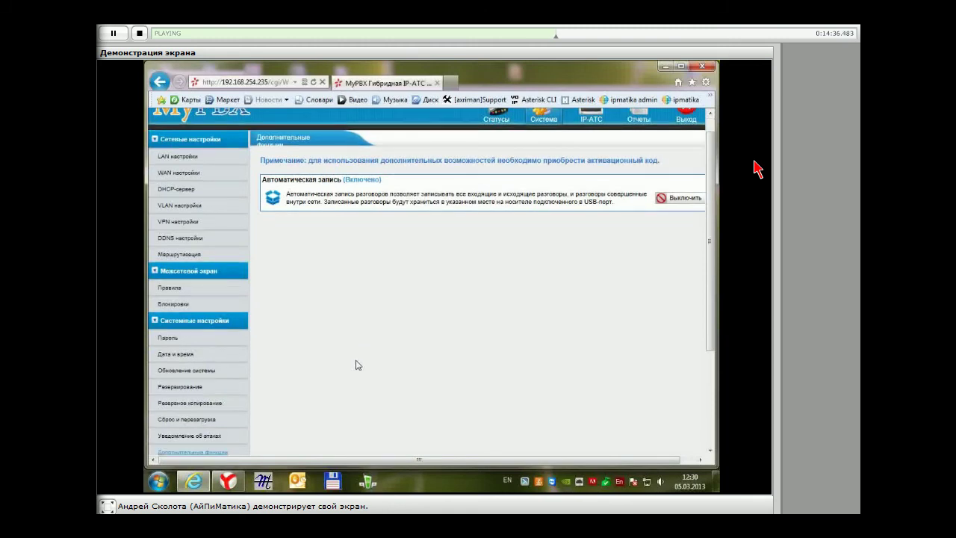
{"action": "scroll", "coordinate": [357, 365], "scroll_direction": "down", "scroll_amount": 5}
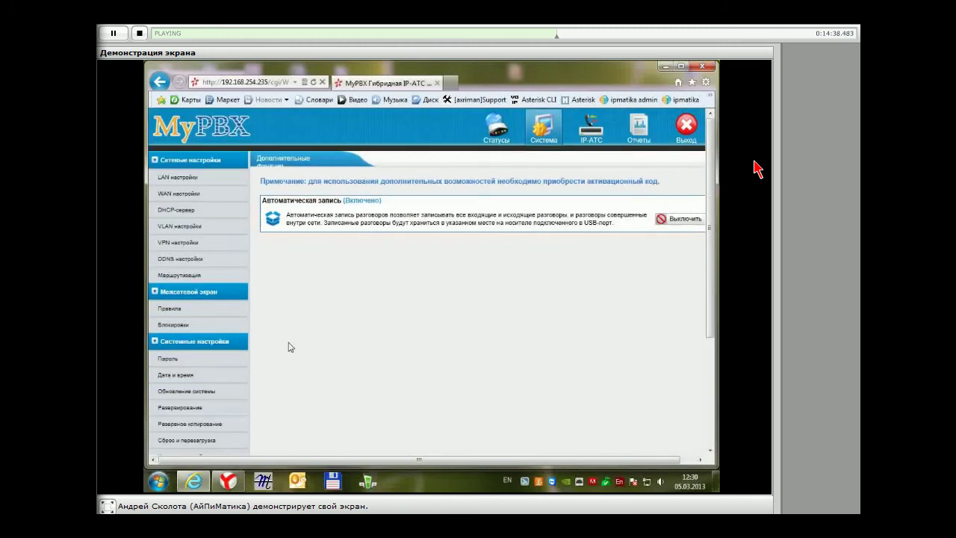
Step: Open the USB-порт storage page and examine the device information, management options and table of recording hours per disk size
{"action": "scroll", "coordinate": [290, 346], "scroll_direction": "down", "scroll_amount": 2}
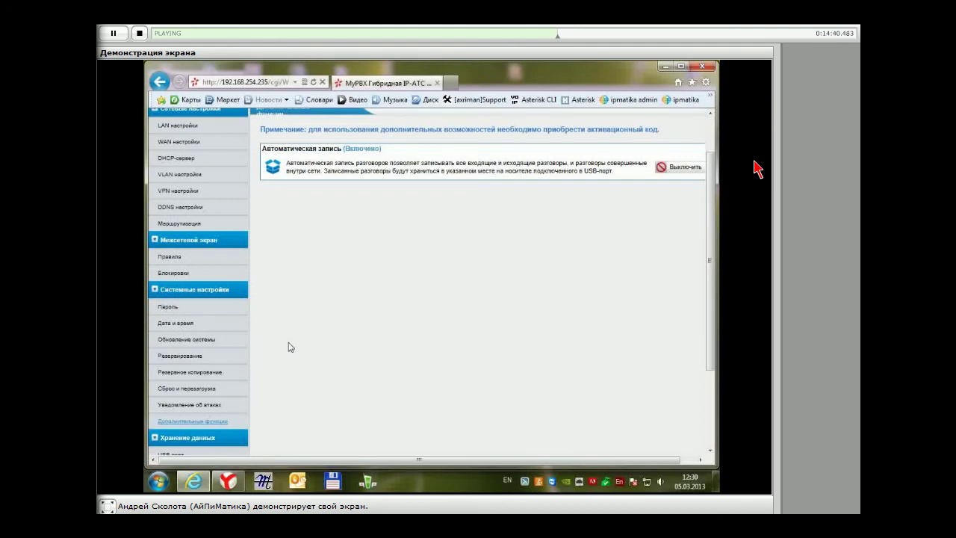
{"action": "scroll", "coordinate": [290, 347], "scroll_direction": "down", "scroll_amount": 3}
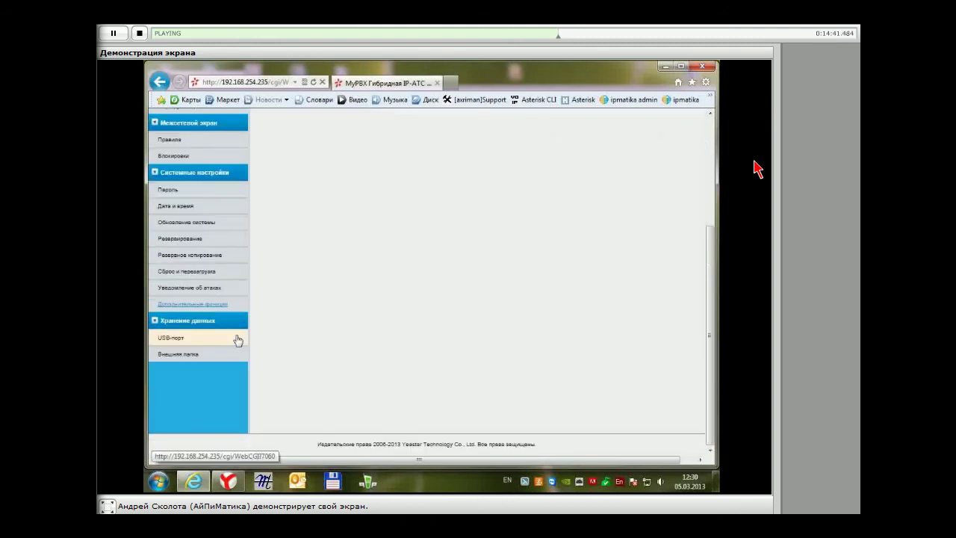
{"action": "left_click", "coordinate": [183, 342]}
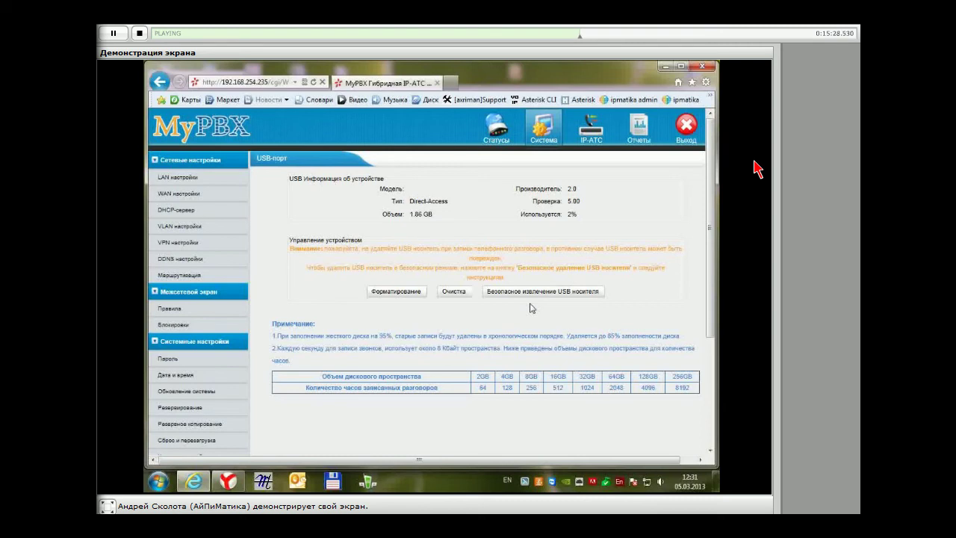
{"action": "scroll", "coordinate": [530, 307], "scroll_direction": "down", "scroll_amount": 3}
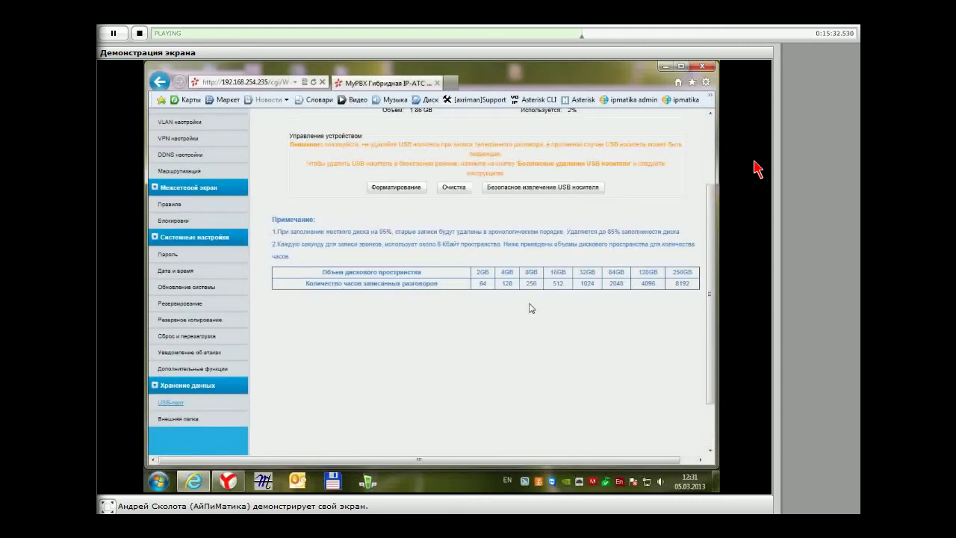
{"action": "scroll", "coordinate": [530, 308], "scroll_direction": "right", "scroll_amount": 1}
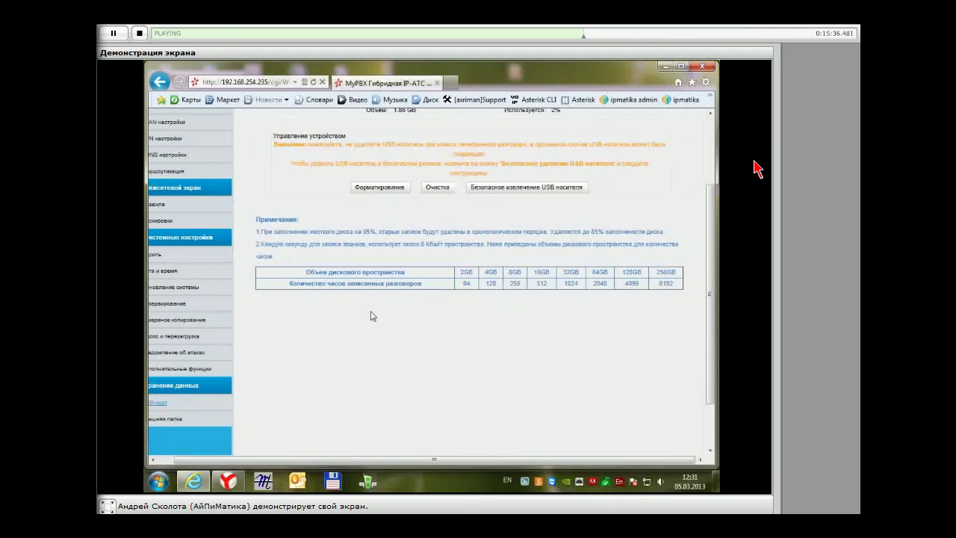
{"action": "double_click", "coordinate": [466, 272]}
{"action": "left_click", "coordinate": [458, 297]}
{"action": "left_click_drag", "start_coordinate": [400, 459], "coordinate": [385, 460]}
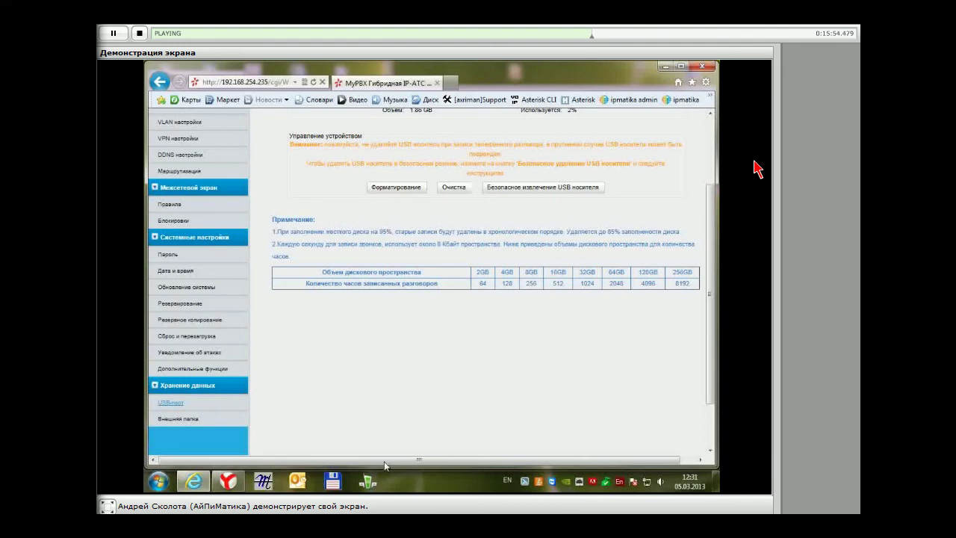
Step: Go to the IP-АТС section and expand the Аудио настройки group
{"action": "scroll", "coordinate": [381, 428], "scroll_direction": "up", "scroll_amount": 3}
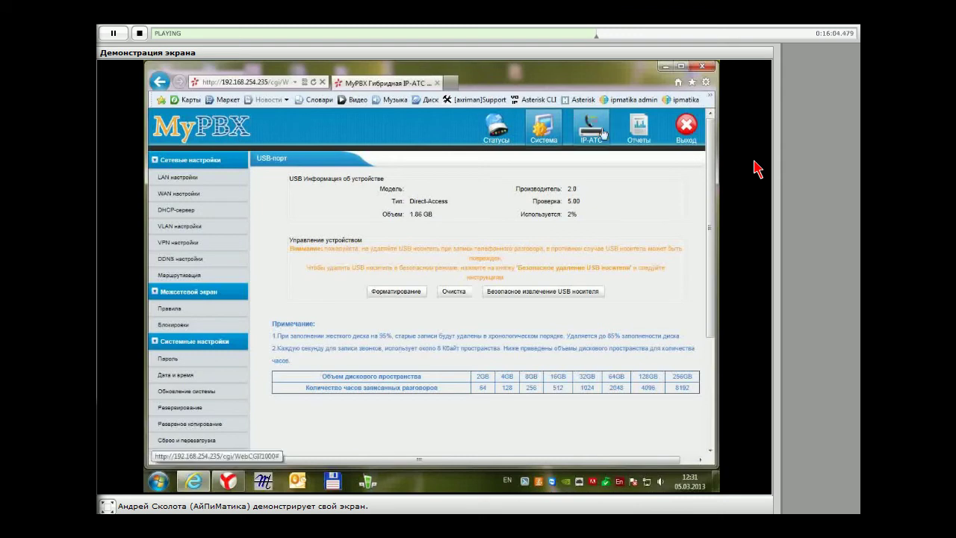
{"action": "left_click", "coordinate": [603, 132]}
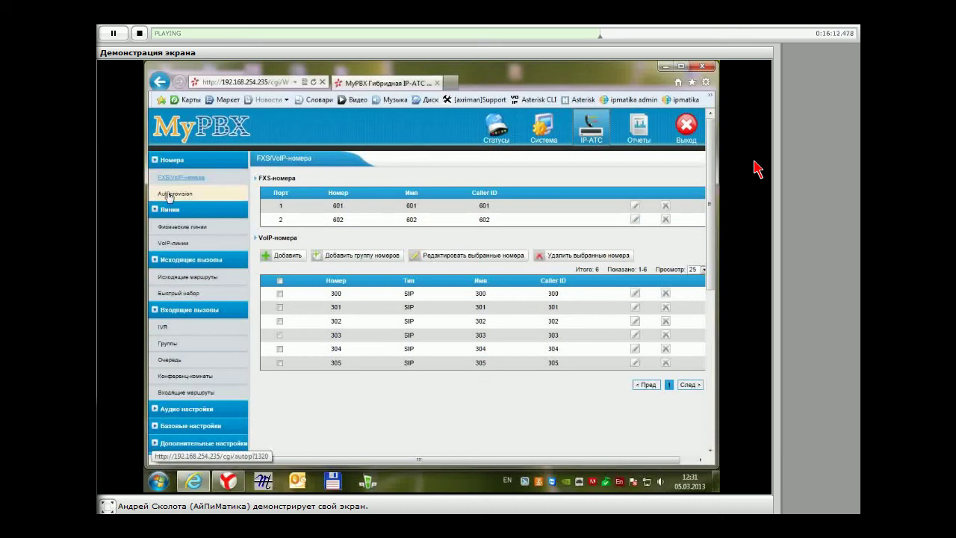
{"action": "scroll", "coordinate": [207, 279], "scroll_direction": "down", "scroll_amount": 2}
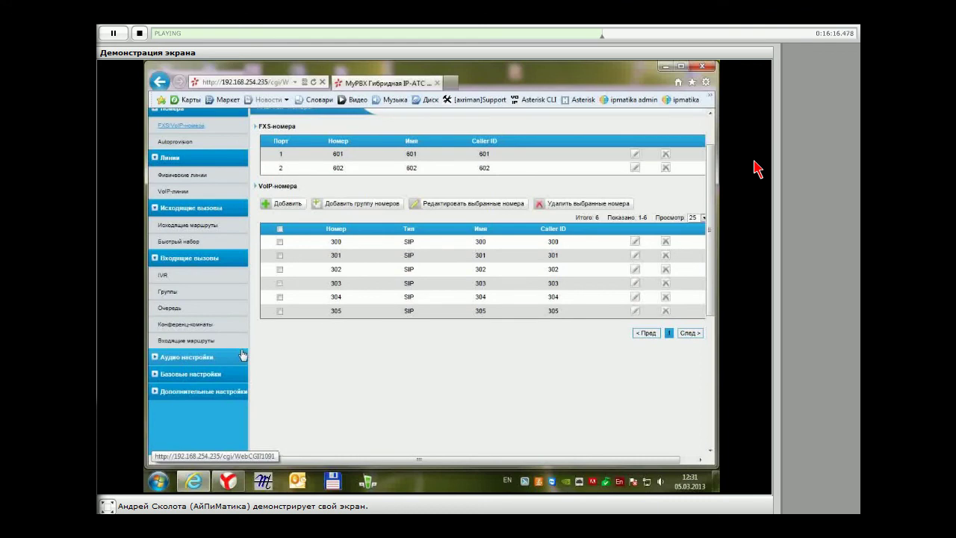
{"action": "scroll", "coordinate": [243, 355], "scroll_direction": "down", "scroll_amount": 2}
{"action": "left_click", "coordinate": [207, 304]}
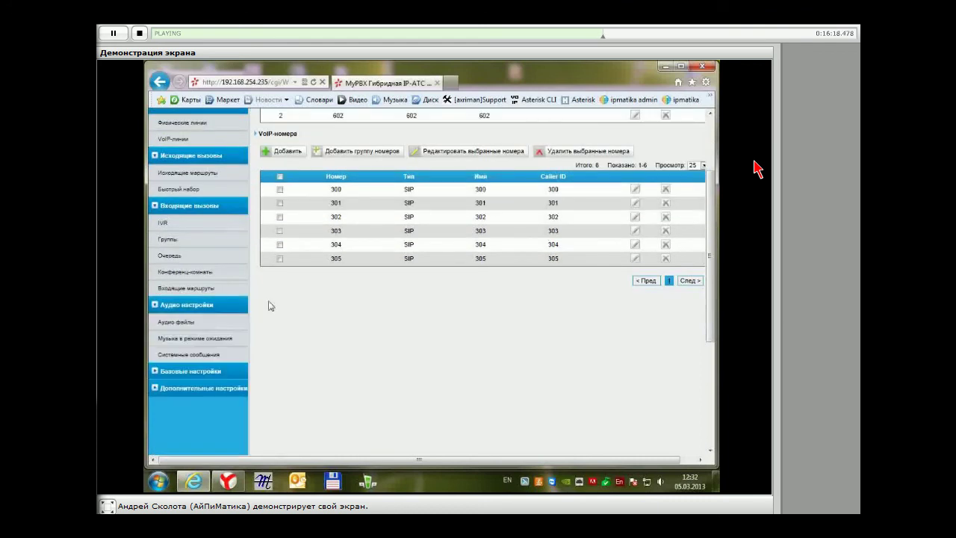
Step: Open the Системные сообщения page and view the list of languages available for the system prompts
{"action": "scroll", "coordinate": [290, 346], "scroll_direction": "up", "scroll_amount": 2}
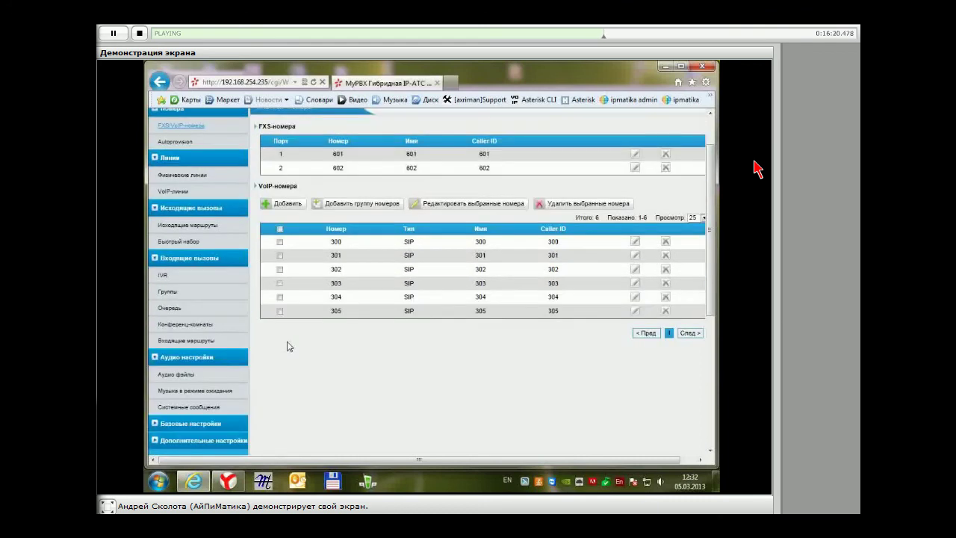
{"action": "scroll", "coordinate": [289, 346], "scroll_direction": "up", "scroll_amount": 2}
{"action": "scroll", "coordinate": [236, 353], "scroll_direction": "down", "scroll_amount": 4}
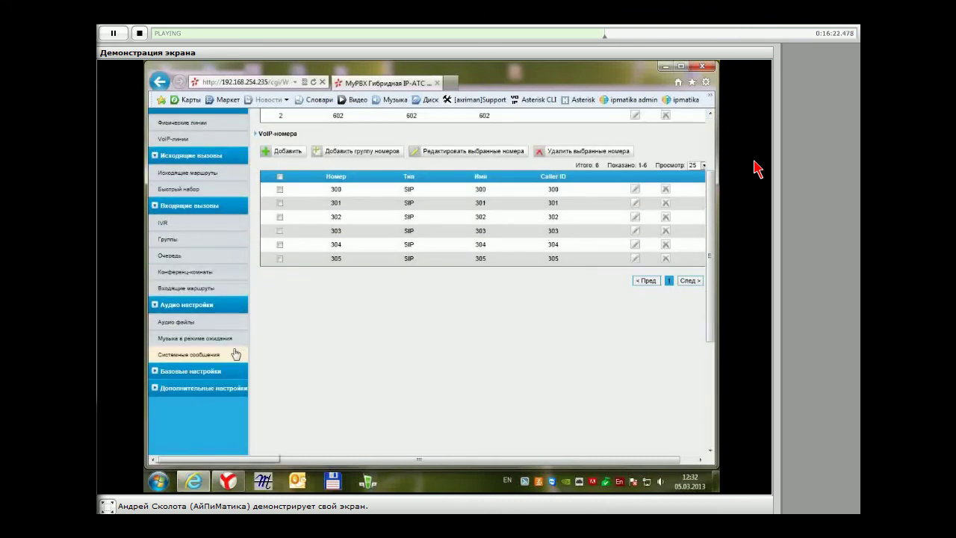
{"action": "left_click", "coordinate": [212, 355]}
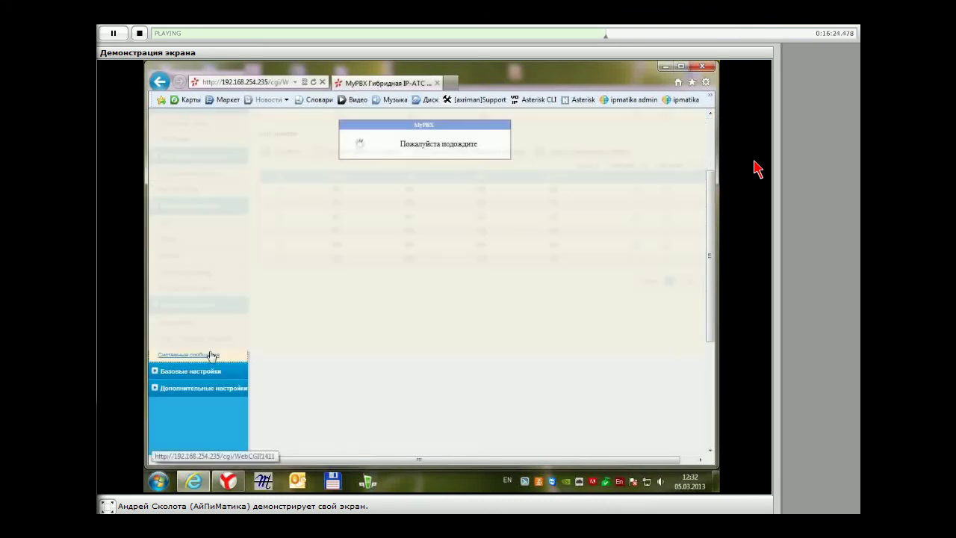
{"action": "scroll", "coordinate": [291, 342], "scroll_direction": "down", "scroll_amount": 4}
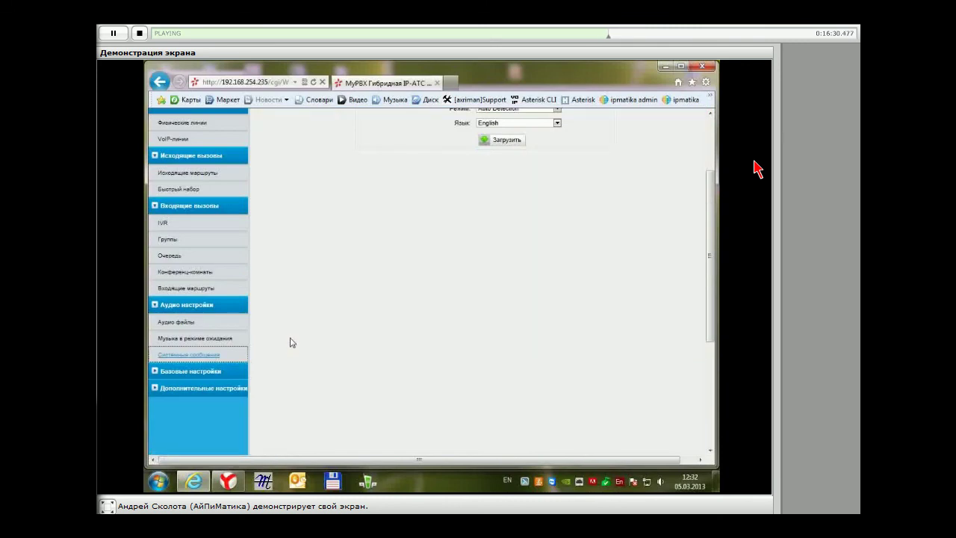
{"action": "scroll", "coordinate": [291, 342], "scroll_direction": "up", "scroll_amount": 1}
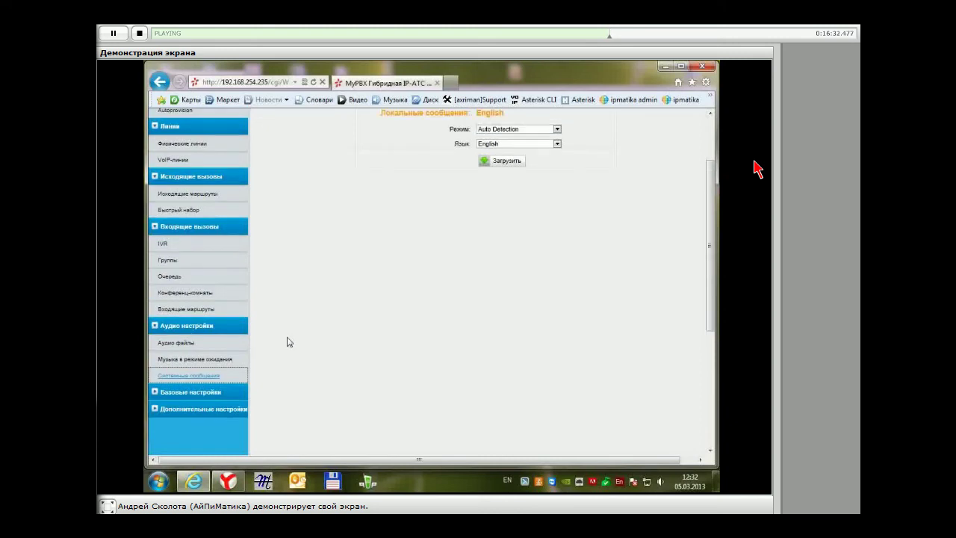
{"action": "scroll", "coordinate": [288, 339], "scroll_direction": "up", "scroll_amount": 3}
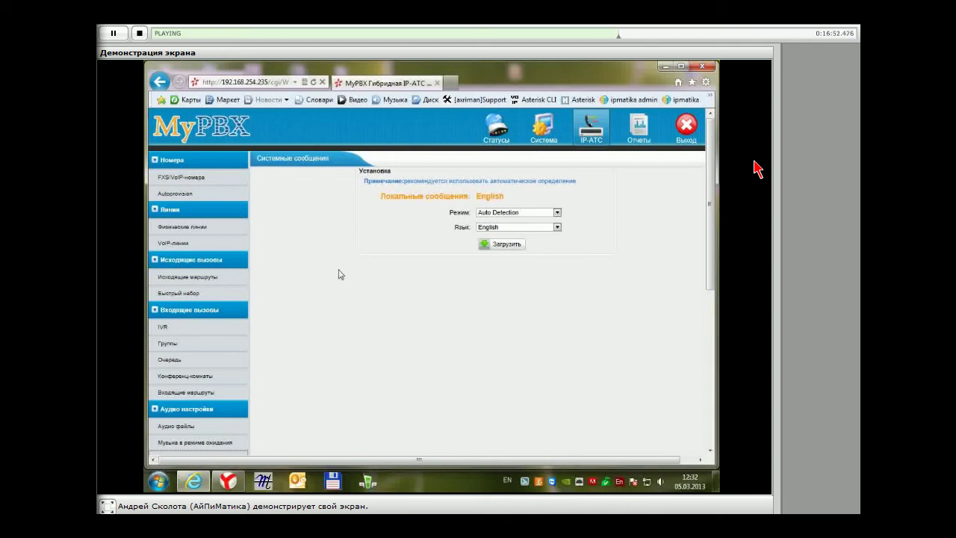
{"action": "left_click", "coordinate": [537, 230]}
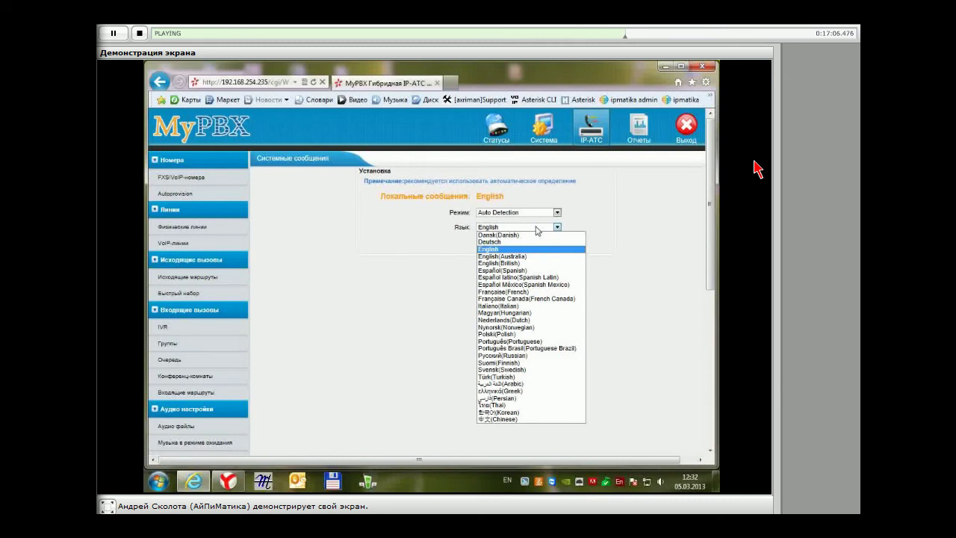
Step: Choose Русский(Russian) as the system prompt language and load its prompt package
{"action": "left_click", "coordinate": [508, 356]}
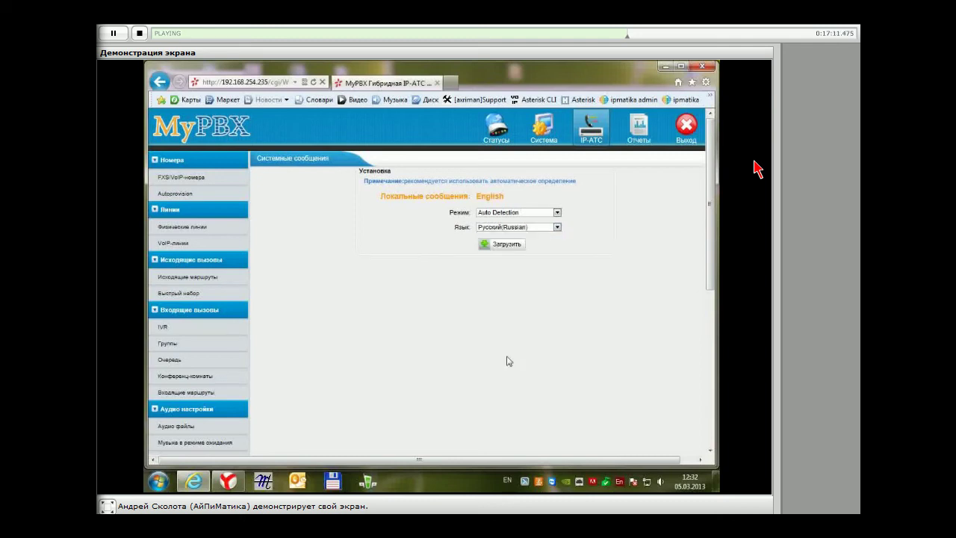
{"action": "left_click", "coordinate": [501, 245]}
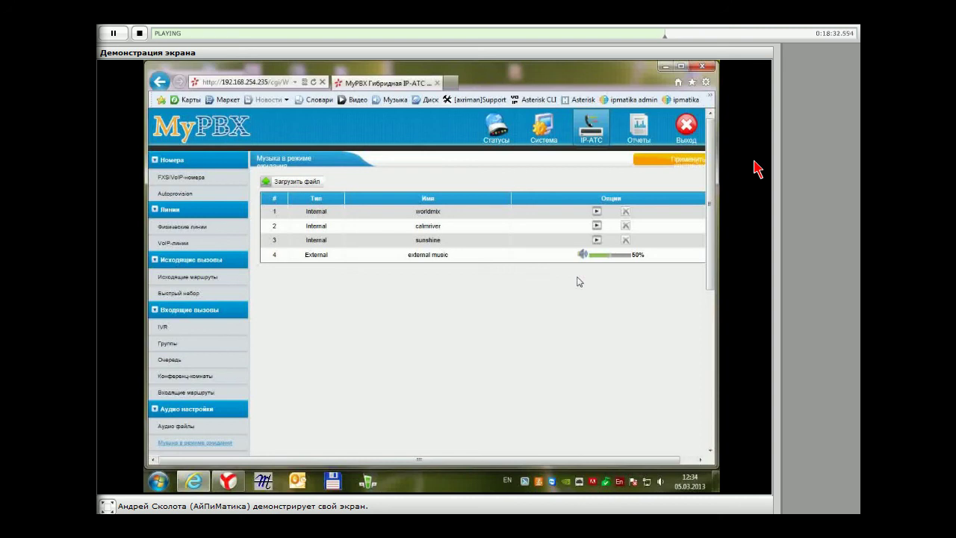
Step: Set the volume of the external music source on the hold music page to 54%
{"action": "left_click", "coordinate": [616, 256]}
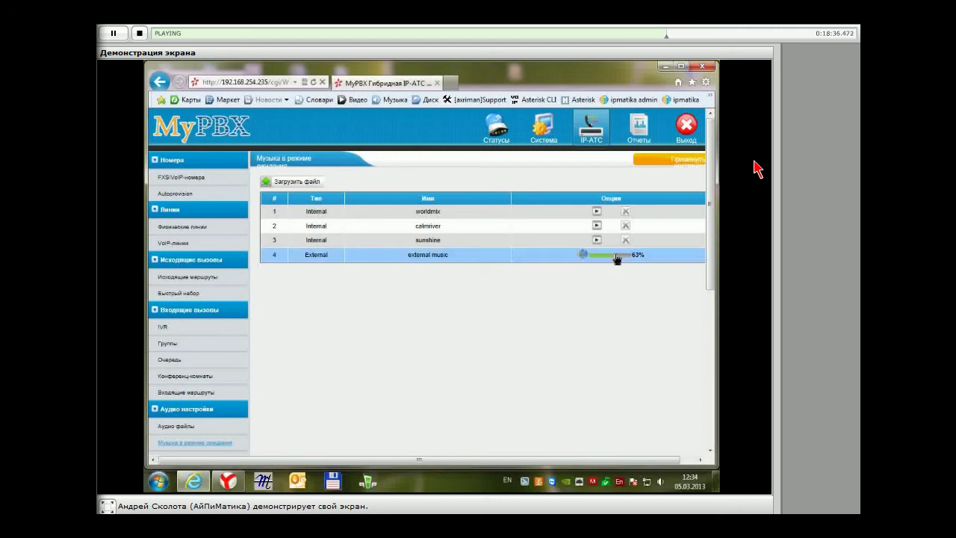
{"action": "left_click_drag", "start_coordinate": [616, 257], "coordinate": [608, 256]}
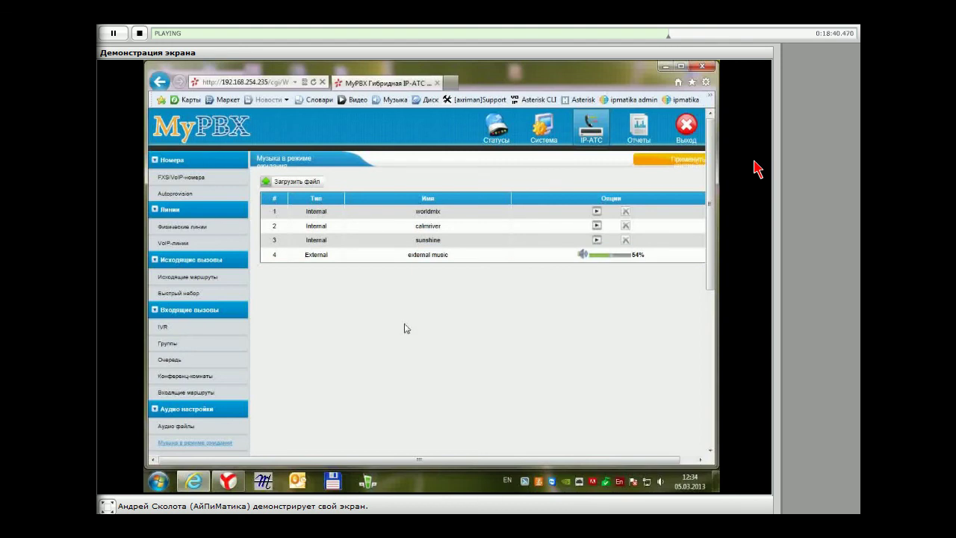
Step: Expand the Дополнительные настройки group and open its Оповещение page
{"action": "scroll", "coordinate": [198, 384], "scroll_direction": "down", "scroll_amount": 1}
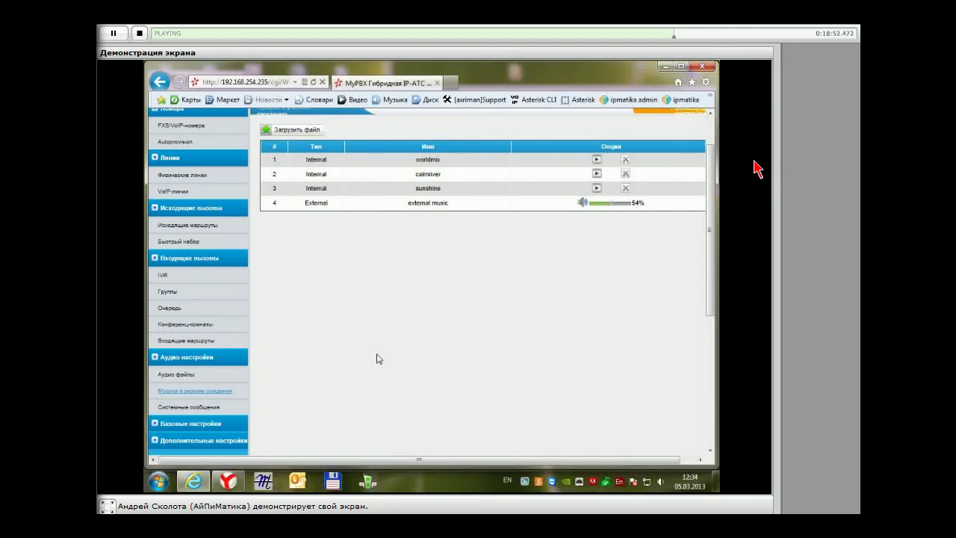
{"action": "scroll", "coordinate": [210, 341], "scroll_direction": "down", "scroll_amount": 3}
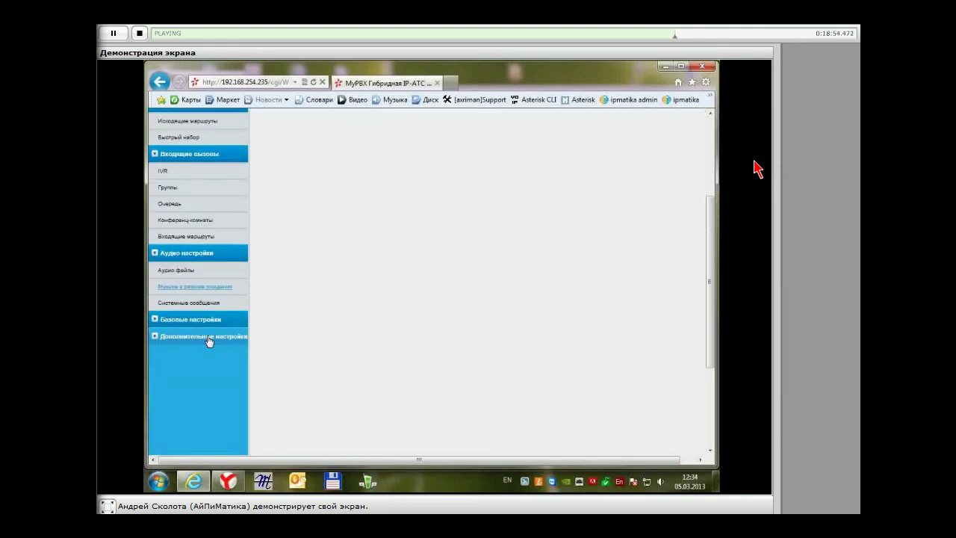
{"action": "left_click", "coordinate": [209, 337]}
{"action": "scroll", "coordinate": [334, 334], "scroll_direction": "down", "scroll_amount": 2}
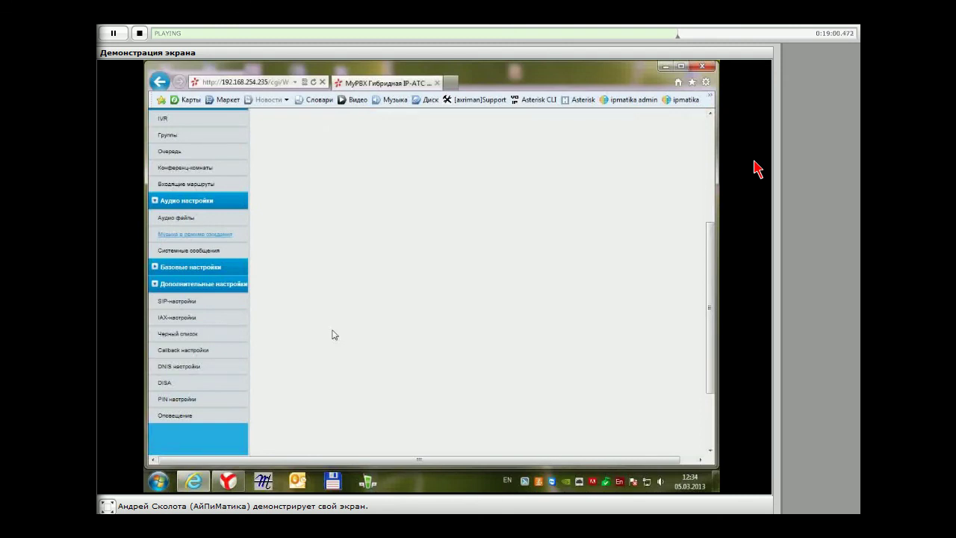
{"action": "left_click", "coordinate": [176, 415]}
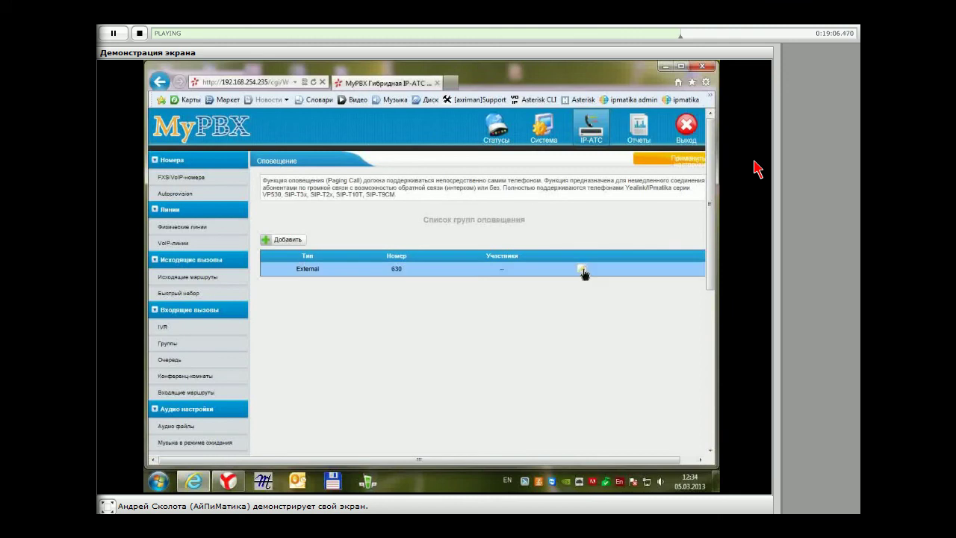
Step: Edit the external paging group 630, set its volume to 56% and save it
{"action": "left_click", "coordinate": [582, 272]}
{"action": "left_click", "coordinate": [536, 324]}
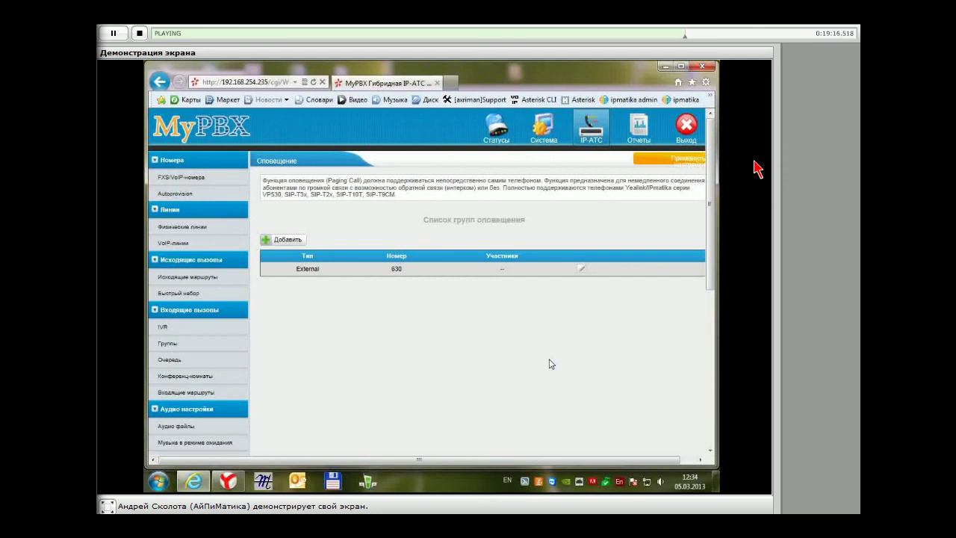
{"action": "left_click", "coordinate": [582, 268]}
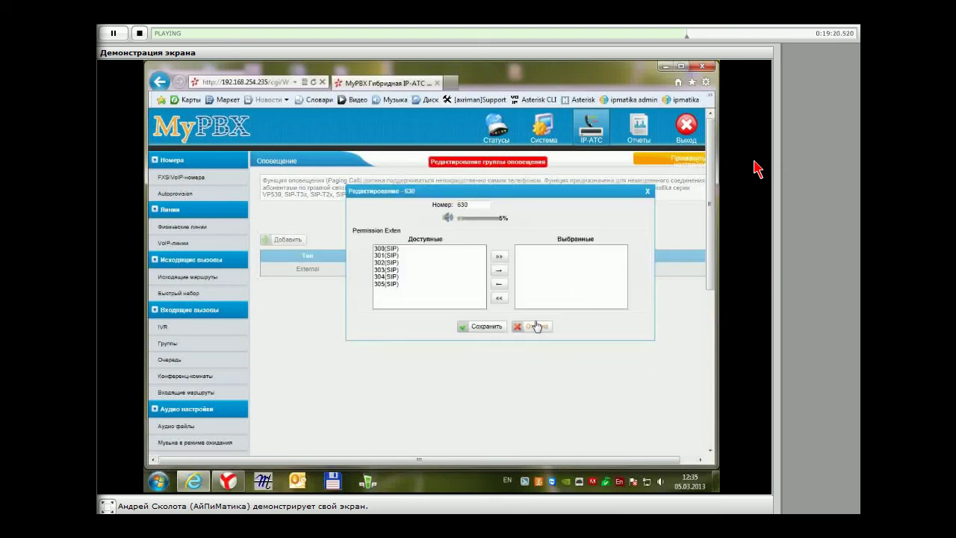
{"action": "left_click_drag", "start_coordinate": [463, 218], "coordinate": [482, 220]}
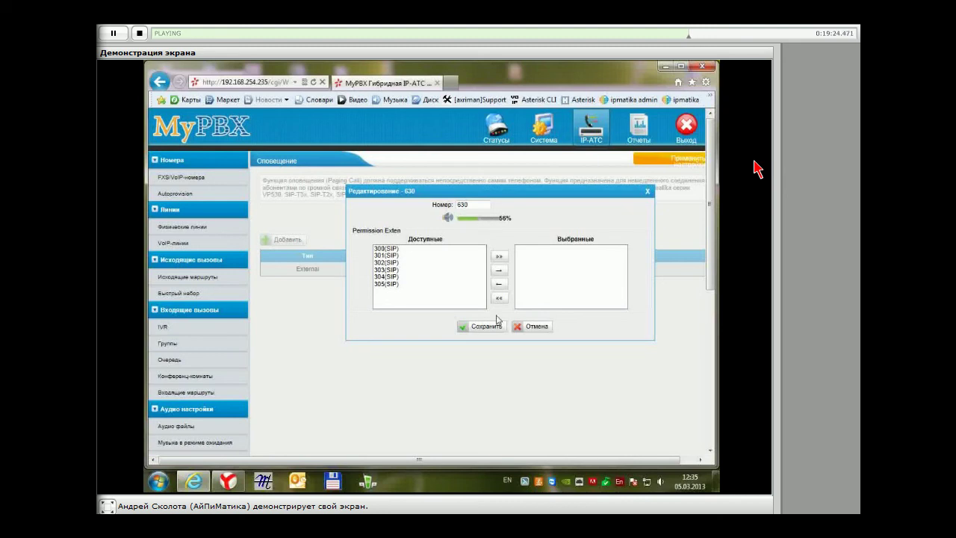
{"action": "left_click", "coordinate": [493, 326]}
Step: Open the SIP-настройки page and look over the basic SIP parameters
{"action": "scroll", "coordinate": [330, 349], "scroll_direction": "down", "scroll_amount": 3}
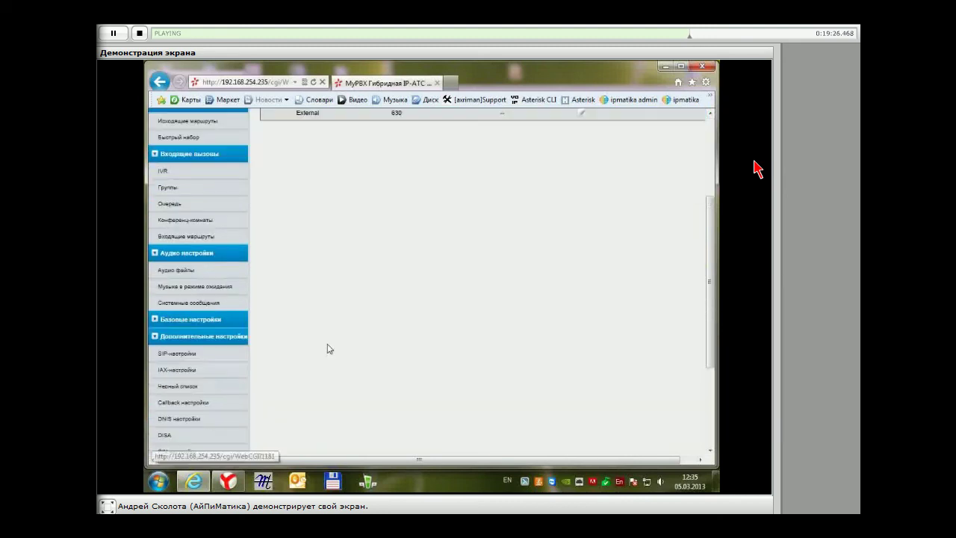
{"action": "scroll", "coordinate": [329, 349], "scroll_direction": "down", "scroll_amount": 2}
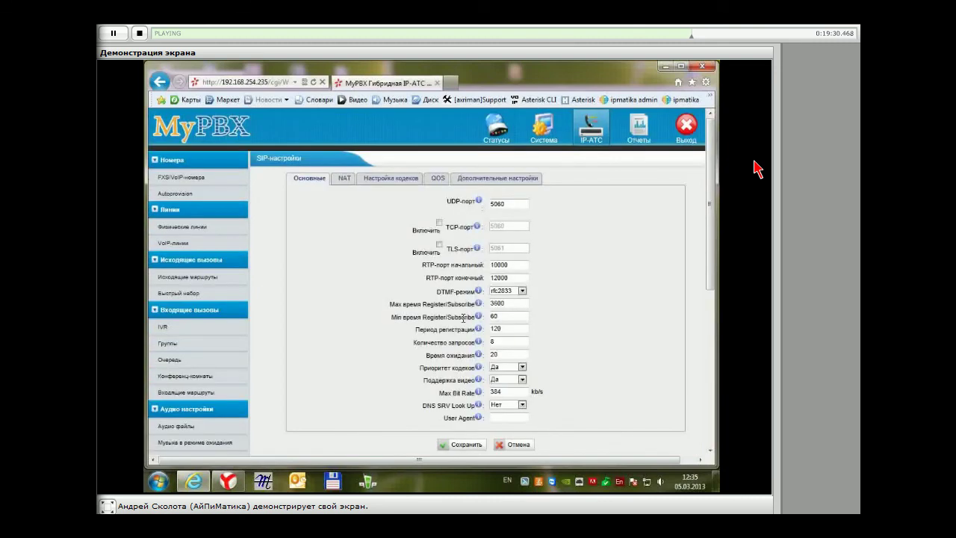
{"action": "scroll", "coordinate": [323, 351], "scroll_direction": "down", "scroll_amount": 2}
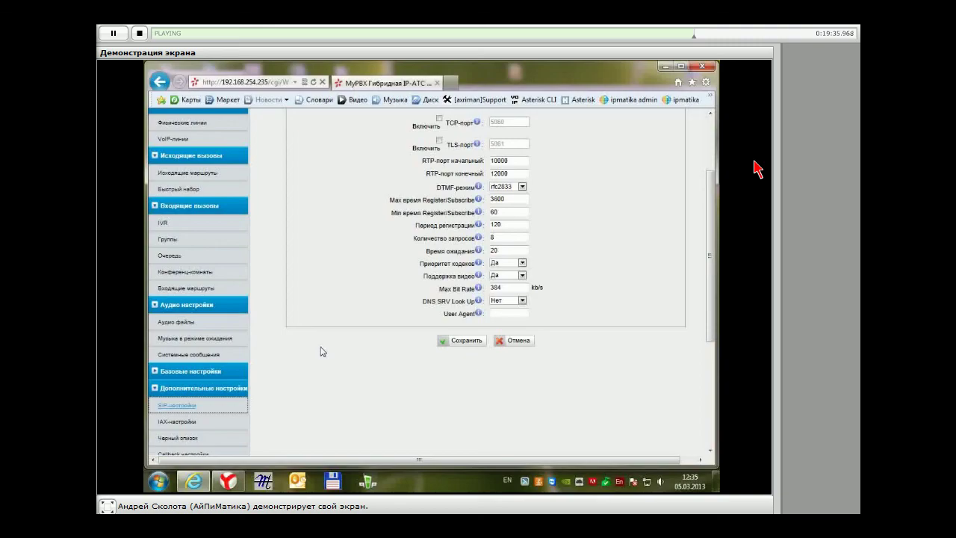
{"action": "scroll", "coordinate": [337, 348], "scroll_direction": "up", "scroll_amount": 2}
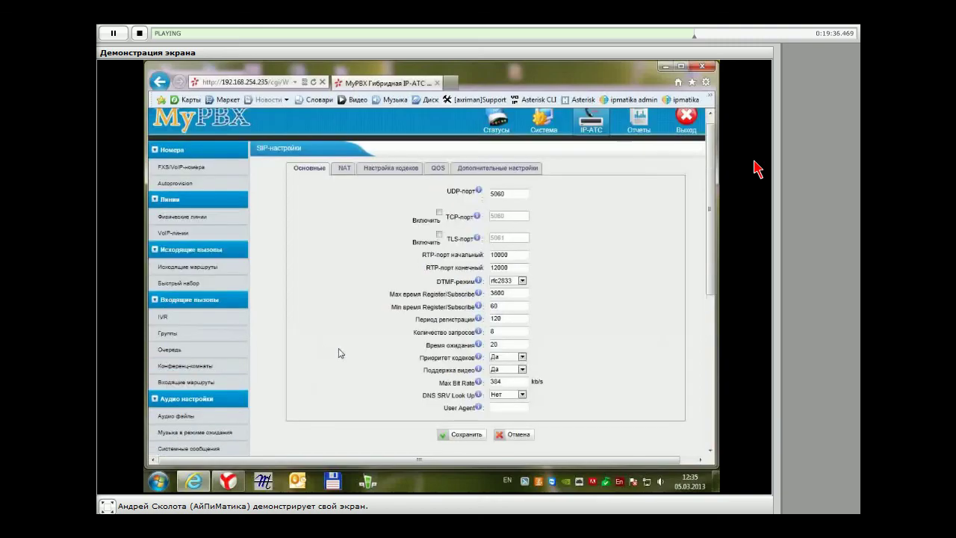
{"action": "scroll", "coordinate": [338, 352], "scroll_direction": "up", "scroll_amount": 1}
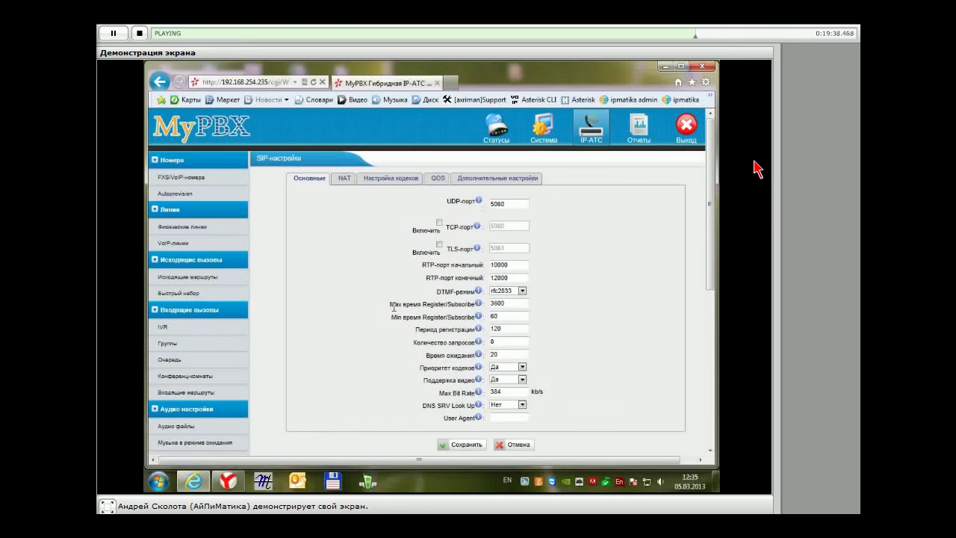
Step: Show the additional SIP settings and examine the Allow Guest option
{"action": "left_click", "coordinate": [526, 178]}
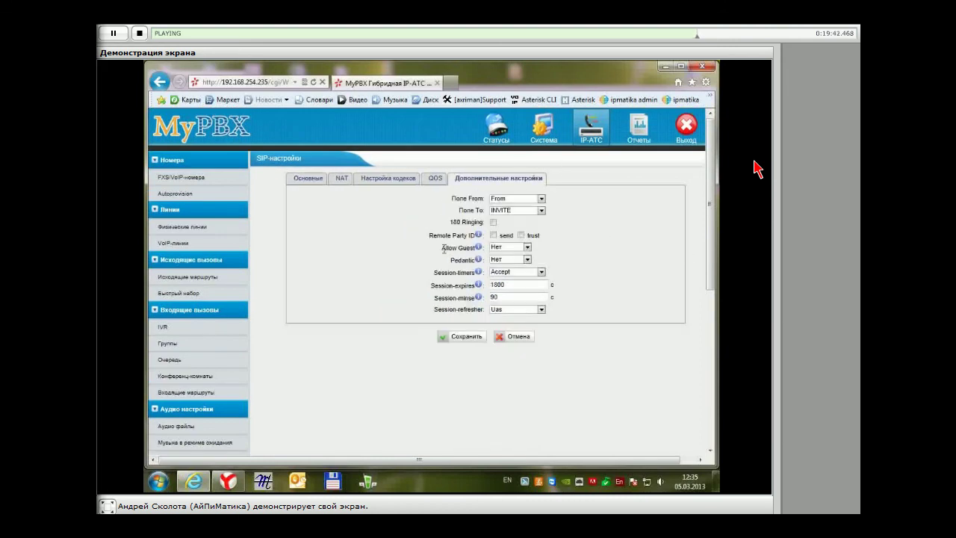
{"action": "left_click_drag", "start_coordinate": [444, 249], "coordinate": [457, 272]}
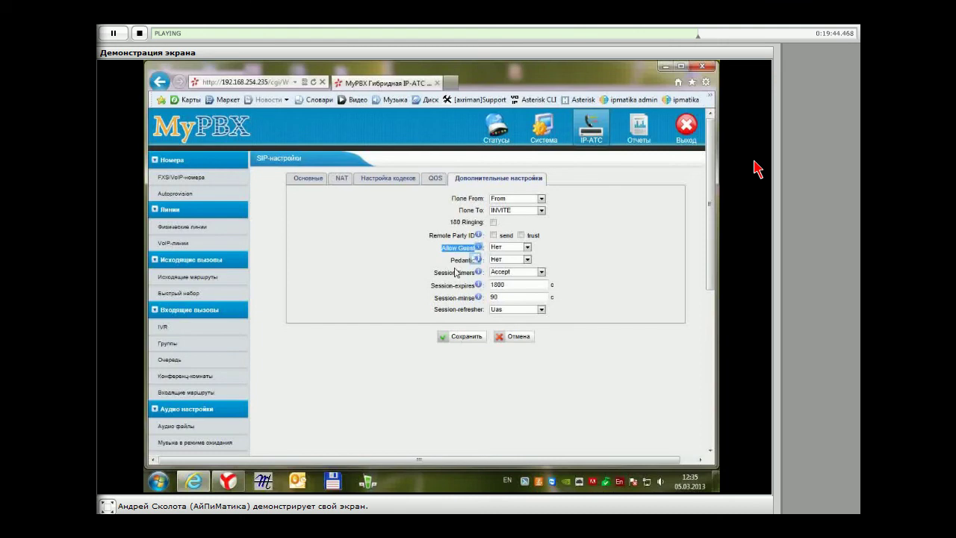
{"action": "double_click", "coordinate": [462, 259]}
{"action": "left_click", "coordinate": [614, 284]}
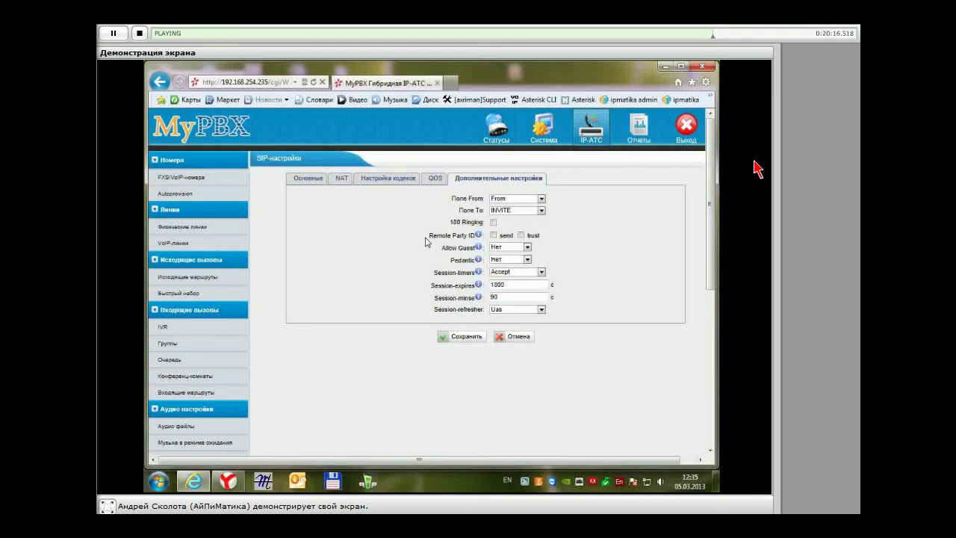
{"action": "left_click_drag", "start_coordinate": [425, 241], "coordinate": [478, 249]}
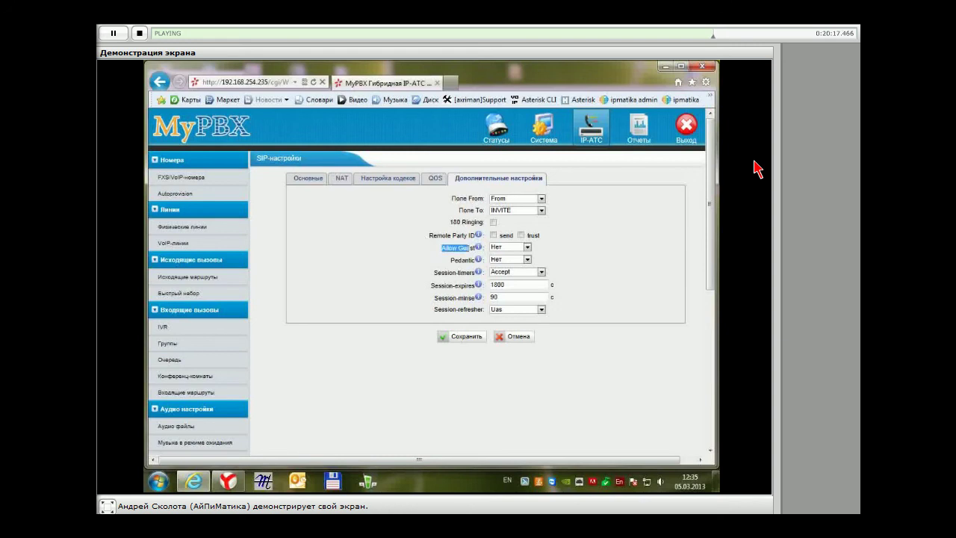
{"action": "left_click", "coordinate": [612, 257]}
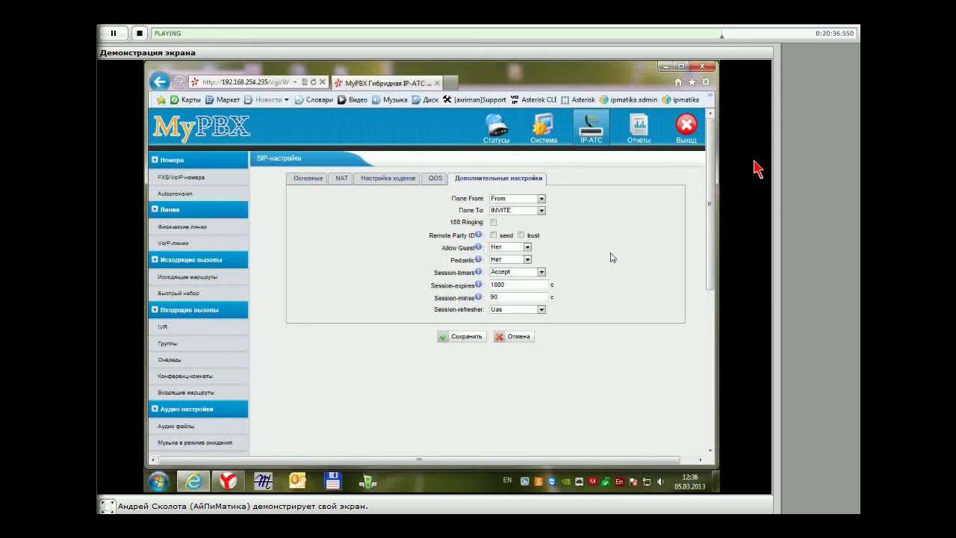
{"action": "scroll", "coordinate": [611, 257], "scroll_direction": "down", "scroll_amount": 2}
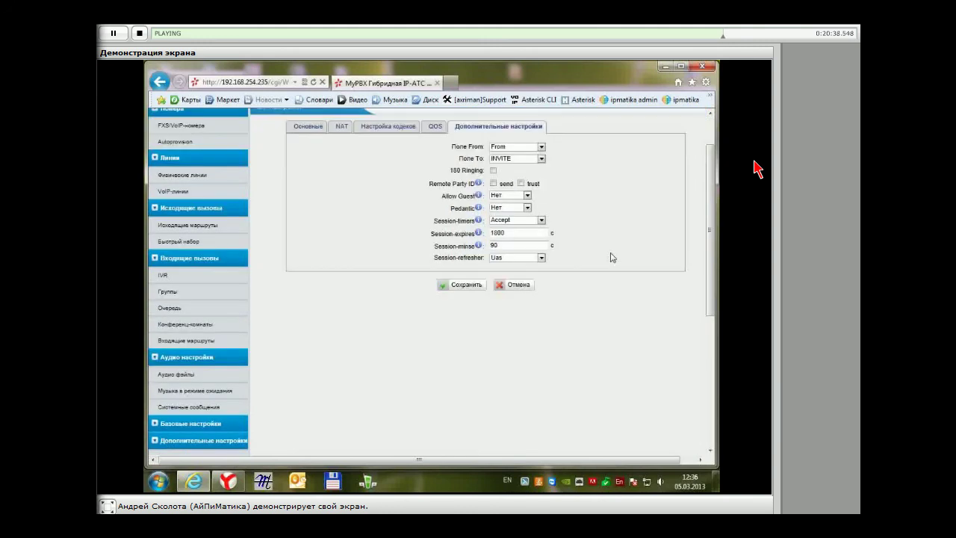
{"action": "mouse_move", "coordinate": [481, 212]}
{"action": "scroll", "coordinate": [348, 259], "scroll_direction": "down", "scroll_amount": 3}
{"action": "scroll", "coordinate": [348, 260], "scroll_direction": "down", "scroll_amount": 2}
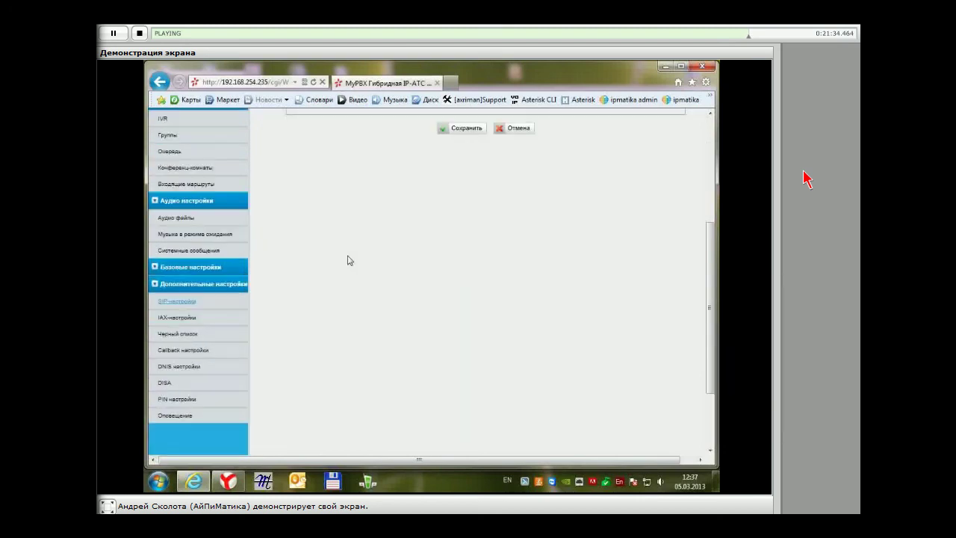
{"action": "scroll", "coordinate": [348, 260], "scroll_direction": "up", "scroll_amount": 5}
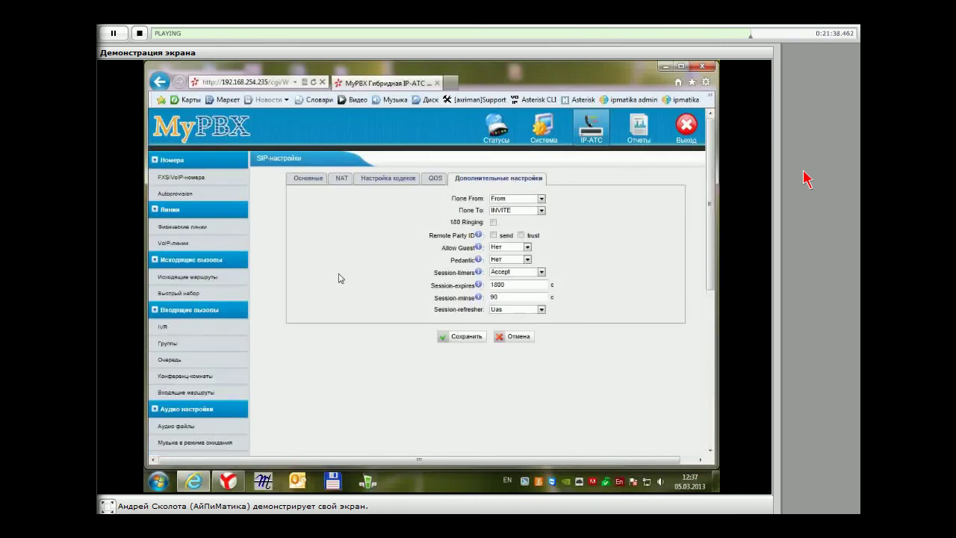
Step: Open the Системные журналы page of the Отчеты section and examine its PCAP Trace block
{"action": "left_click", "coordinate": [639, 128]}
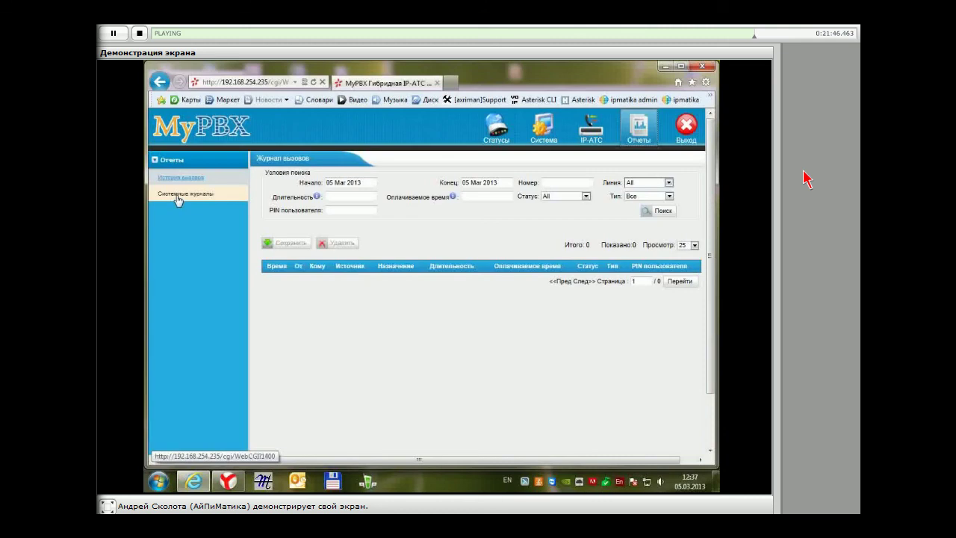
{"action": "left_click", "coordinate": [177, 197]}
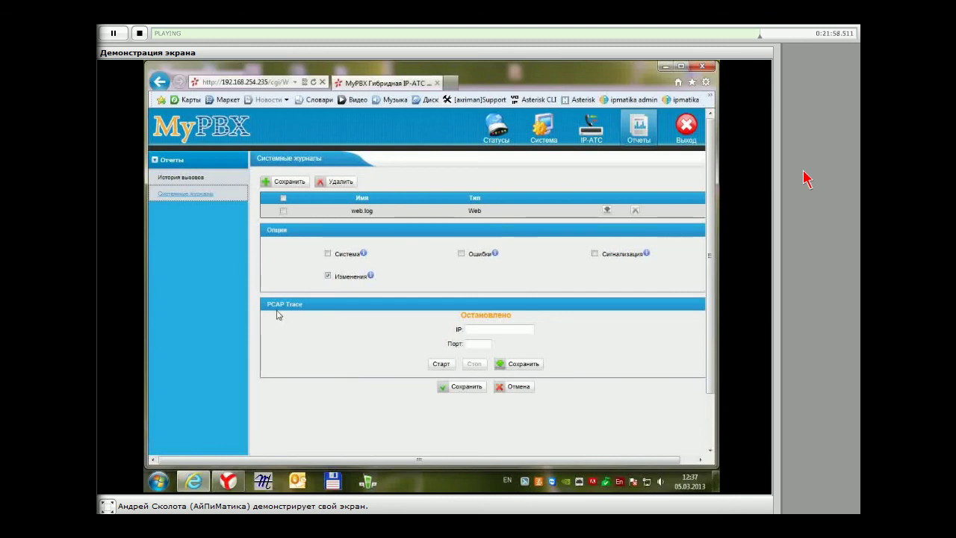
{"action": "left_click_drag", "start_coordinate": [263, 304], "coordinate": [306, 306]}
{"action": "left_click", "coordinate": [310, 373]}
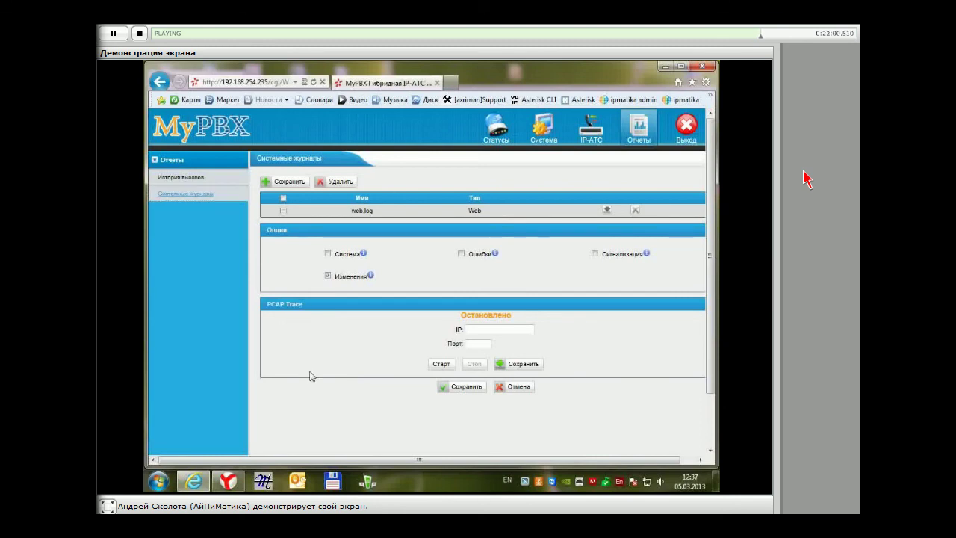
Step: Run a PCAP trace for IP 192.168.254.179 and stop the capture
{"action": "scroll", "coordinate": [310, 376], "scroll_direction": "down", "scroll_amount": 2}
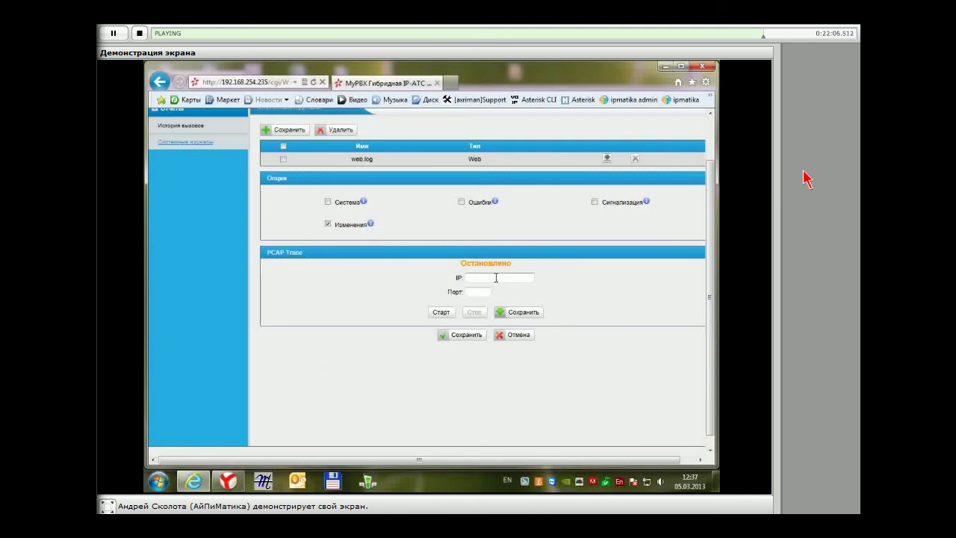
{"action": "type", "text": "192.168.254.179"}
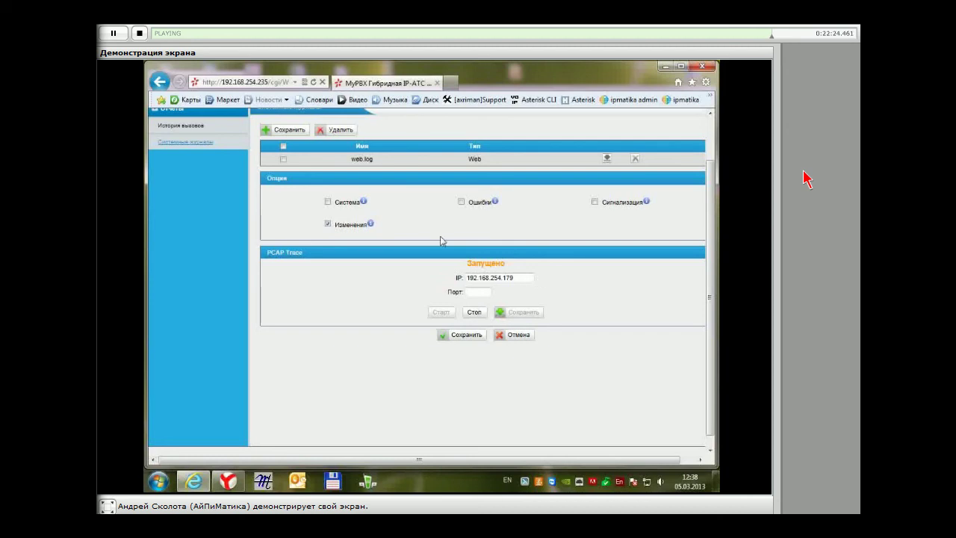
{"action": "left_click", "coordinate": [475, 314]}
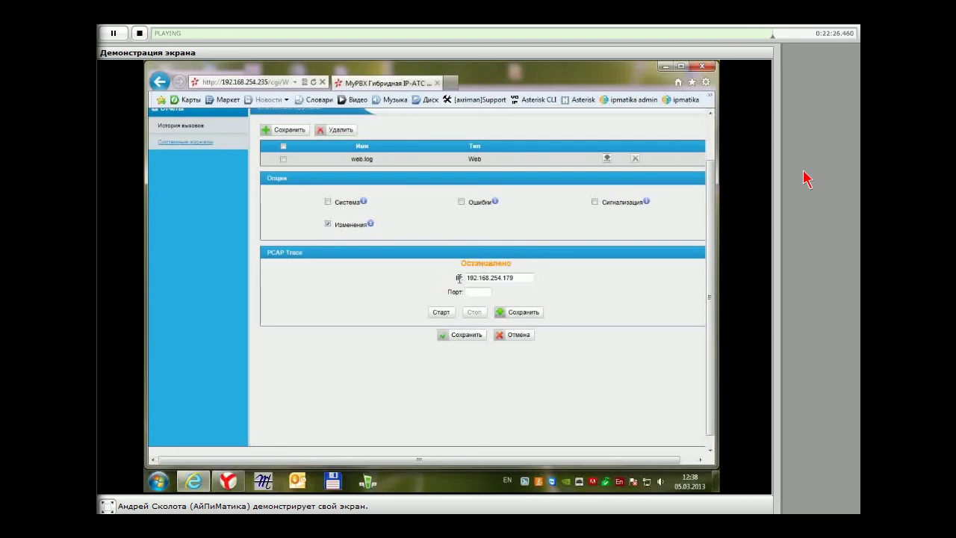
Step: Download the captured trace, open the 12.17.0.30-pbxpcap.tar archive in WinRAR and open pbx0.pcap in Wireshark
{"action": "left_click_drag", "start_coordinate": [515, 277], "coordinate": [490, 278]}
{"action": "left_click", "coordinate": [566, 309]}
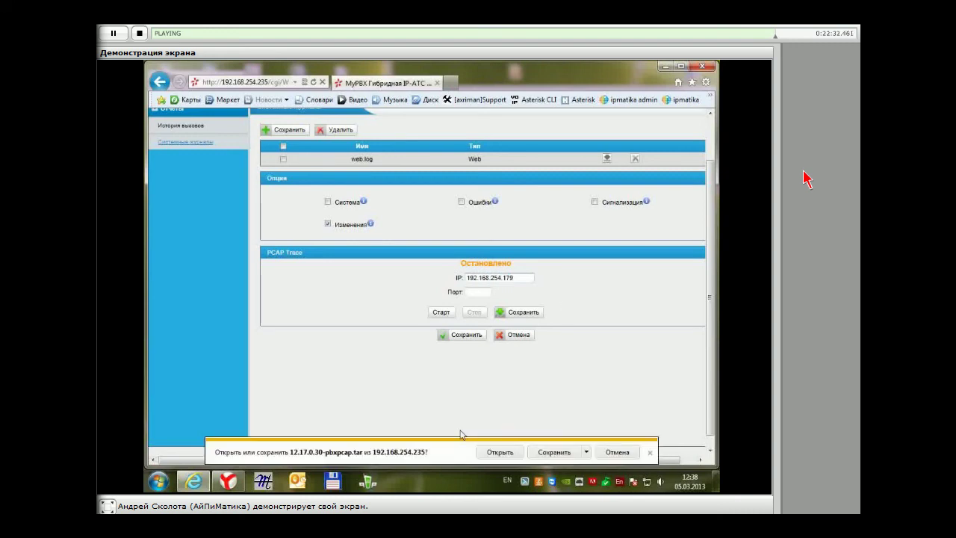
{"action": "left_click", "coordinate": [500, 452]}
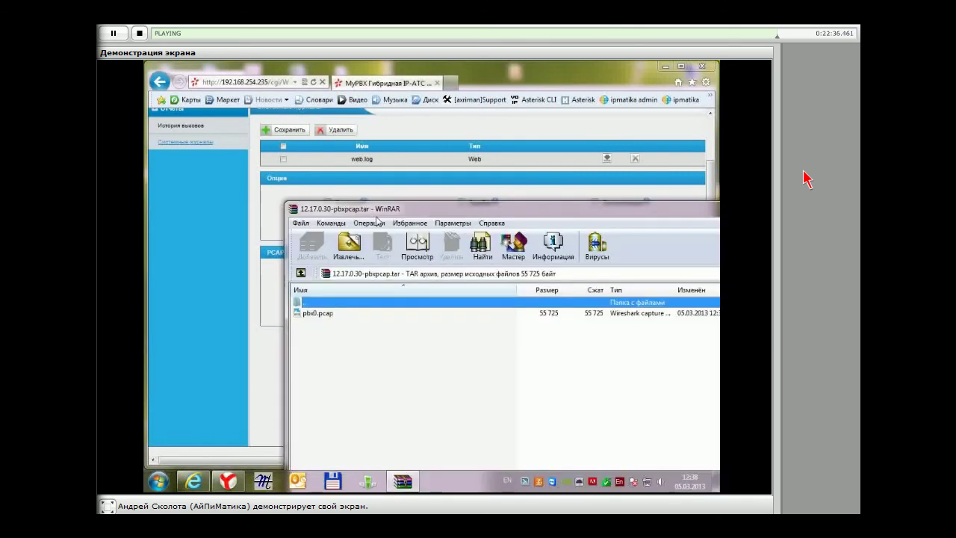
{"action": "left_click_drag", "start_coordinate": [376, 218], "coordinate": [356, 124]}
{"action": "left_click", "coordinate": [306, 224]}
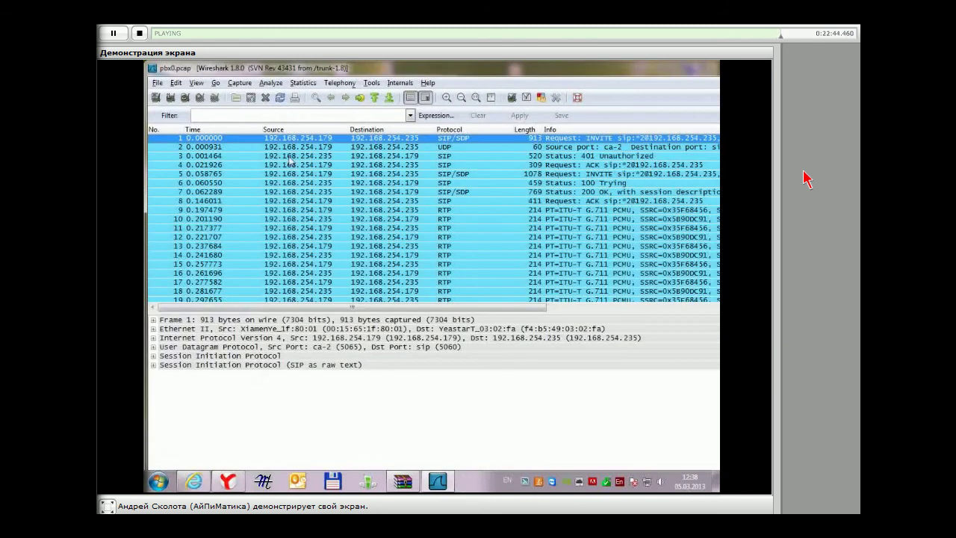
Step: Examine the first SIP and UDP packets of the capture, including the full text of their Info column
{"action": "left_click", "coordinate": [329, 147]}
{"action": "left_click", "coordinate": [330, 157]}
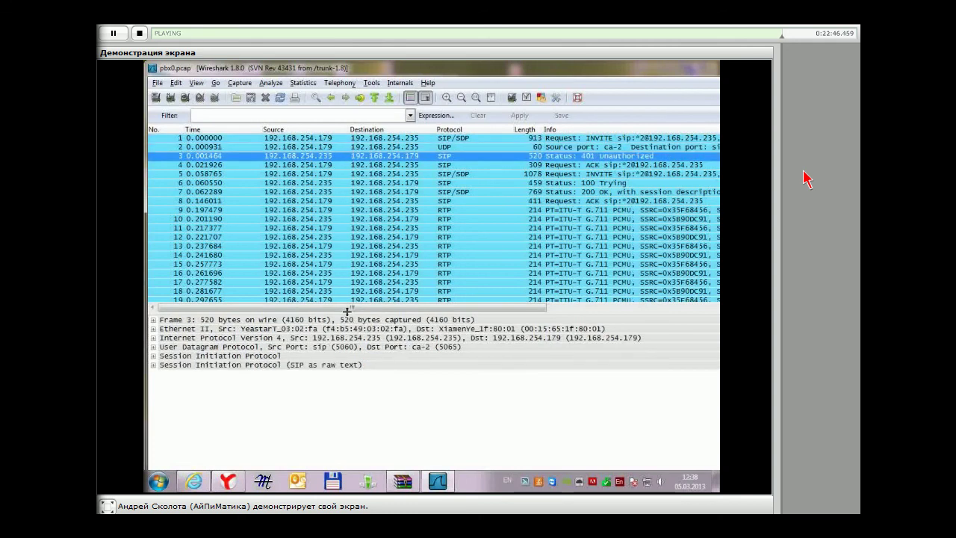
{"action": "left_click_drag", "start_coordinate": [347, 308], "coordinate": [482, 315]}
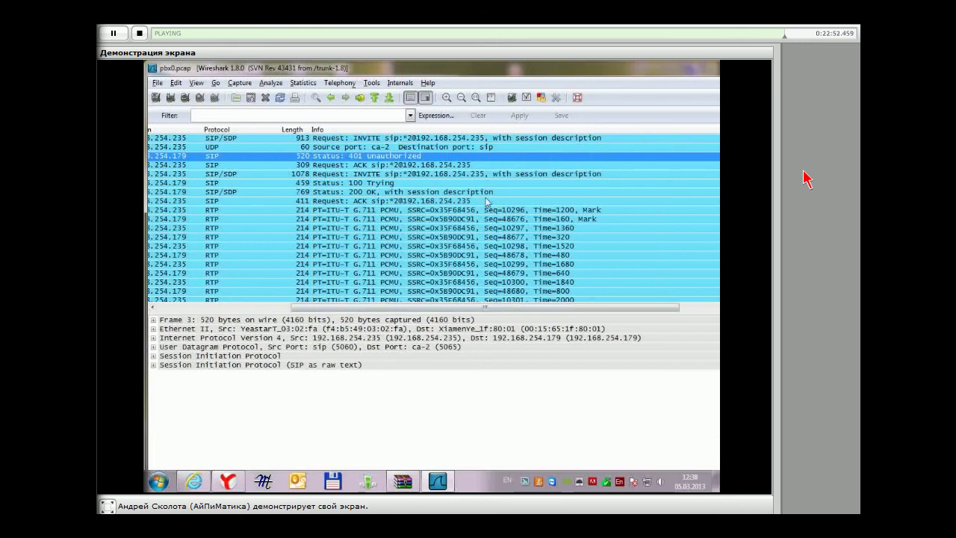
Step: Close Wireshark and the 12.17.0.30-pbxpcap.tar archive window, and minimize the MyPBX browser window to return to the webinar.ru page
{"action": "left_click_drag", "start_coordinate": [567, 307], "coordinate": [396, 314]}
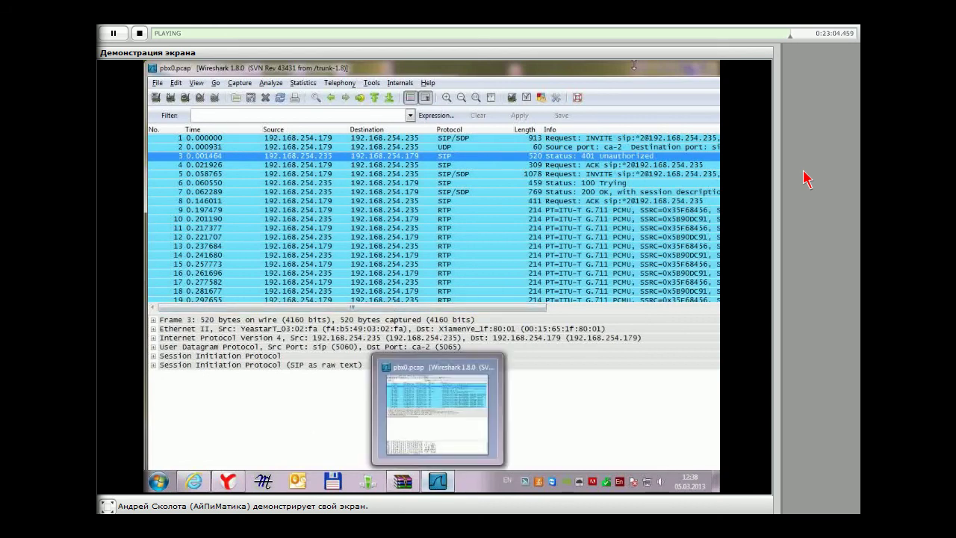
{"action": "left_click", "coordinate": [437, 482]}
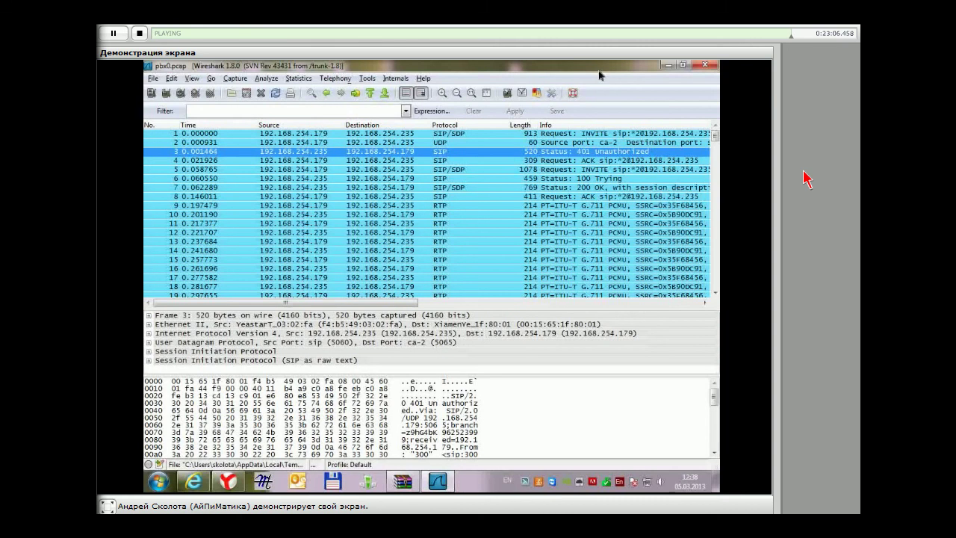
{"action": "left_click", "coordinate": [713, 67]}
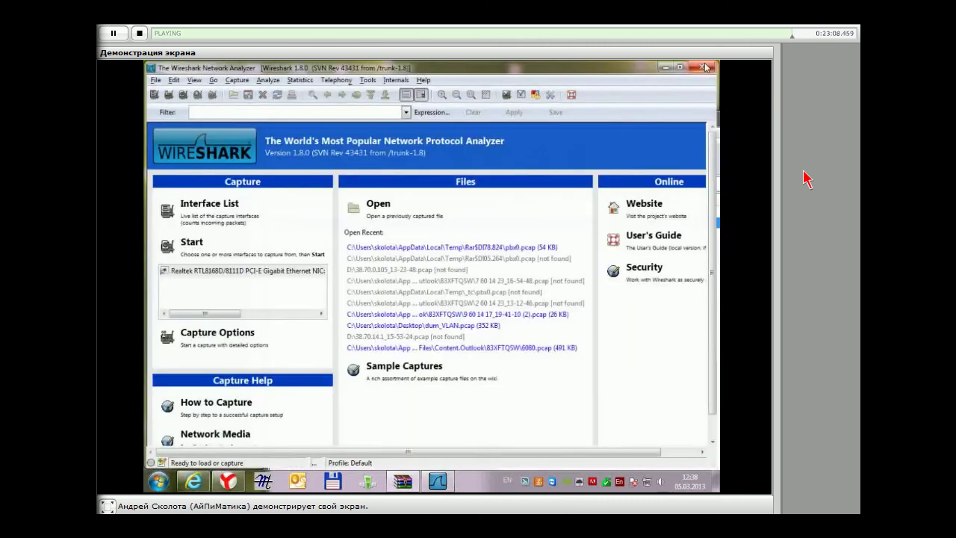
{"action": "left_click", "coordinate": [706, 68]}
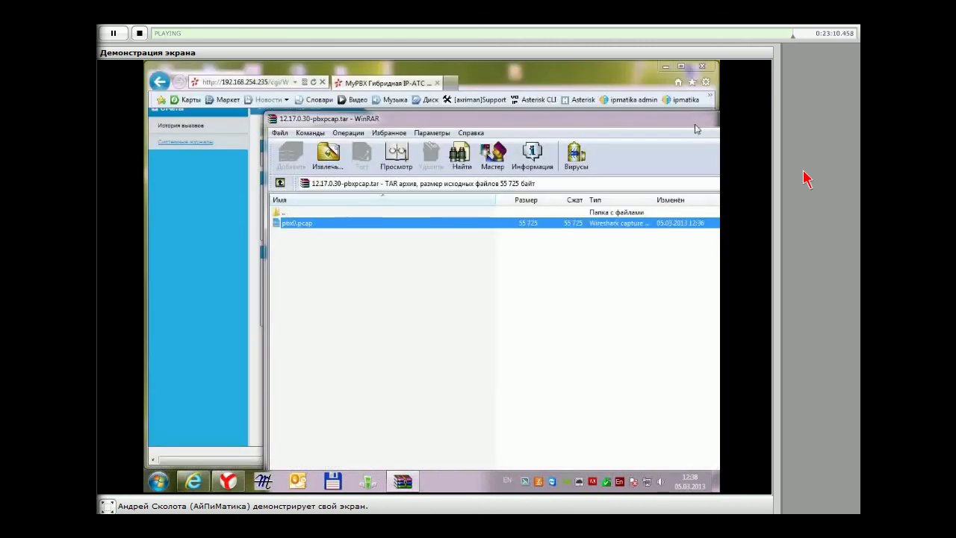
{"action": "key", "text": "Escape"}
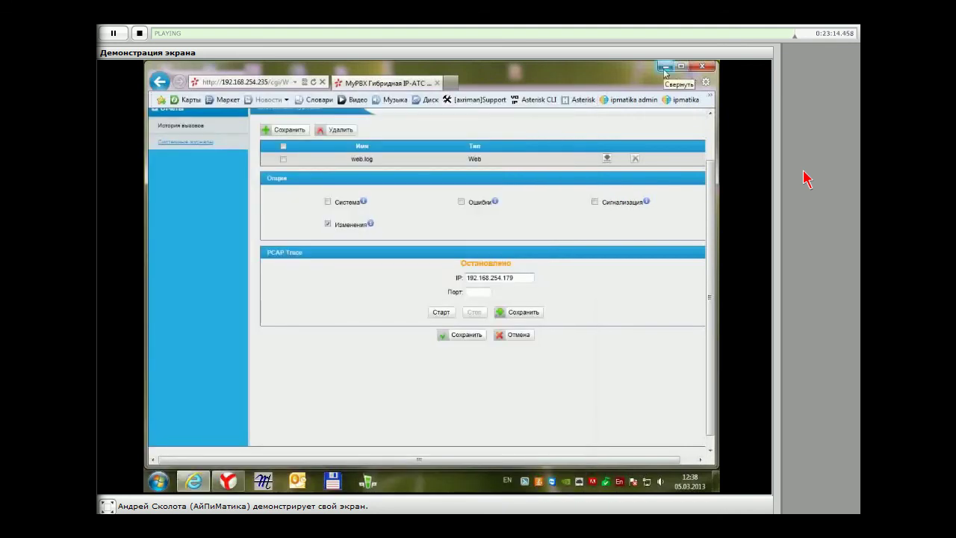
{"action": "left_click", "coordinate": [665, 69]}
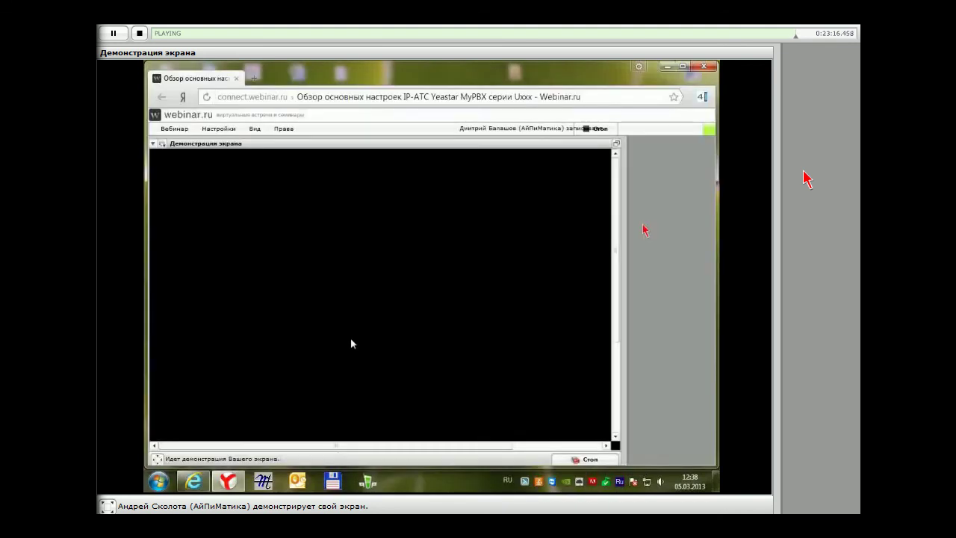